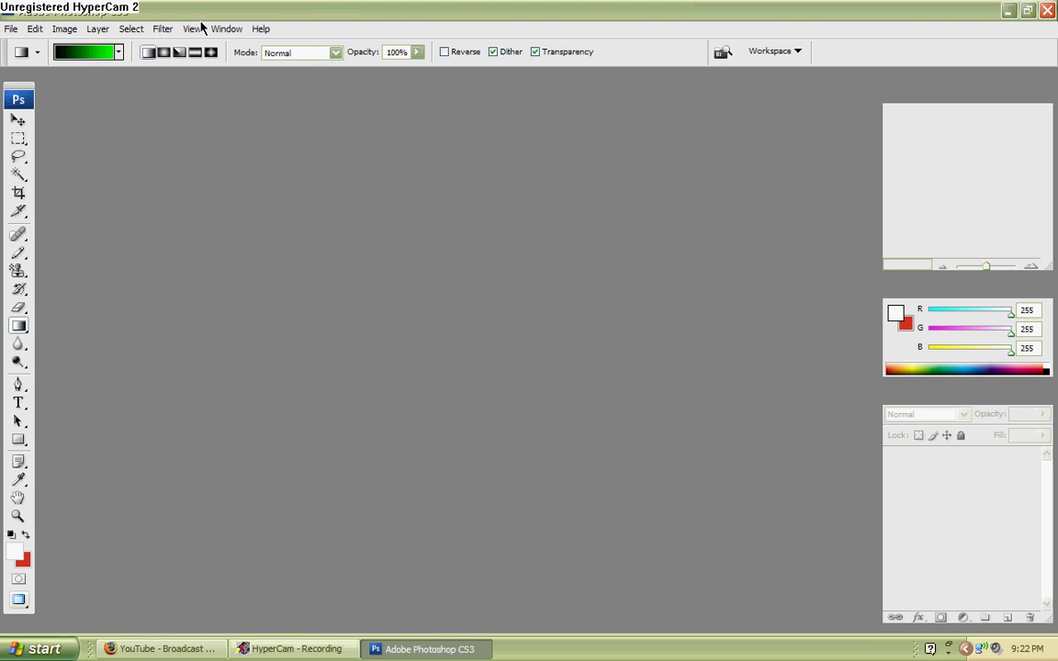
# - Start a new document with width 300 and height 200 pixels
pyautogui.click(11, 28)
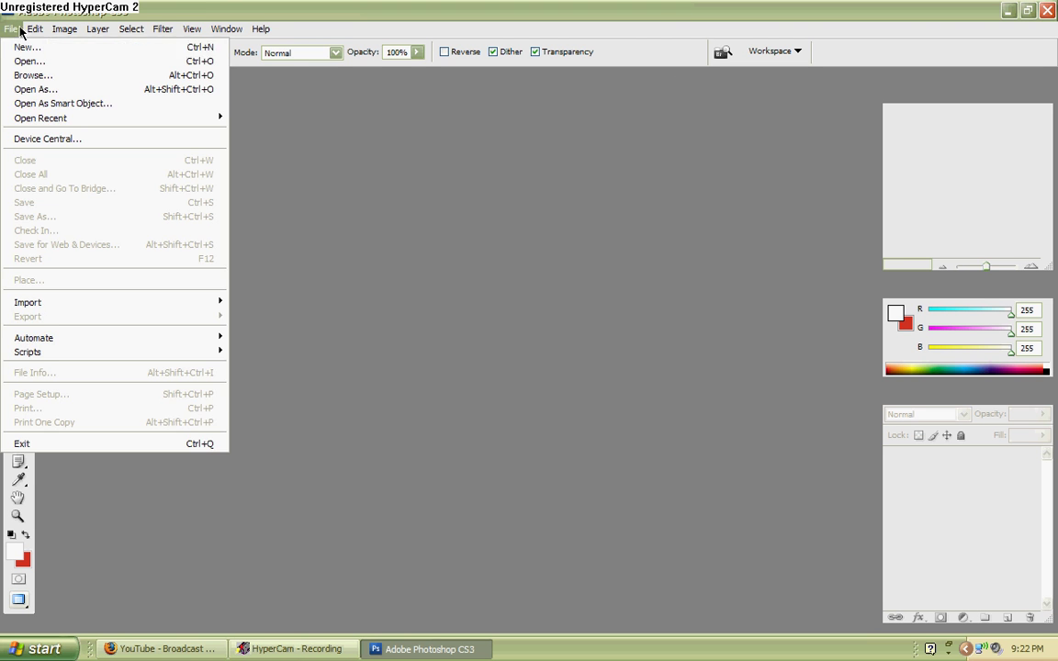
pyautogui.click(15, 49)
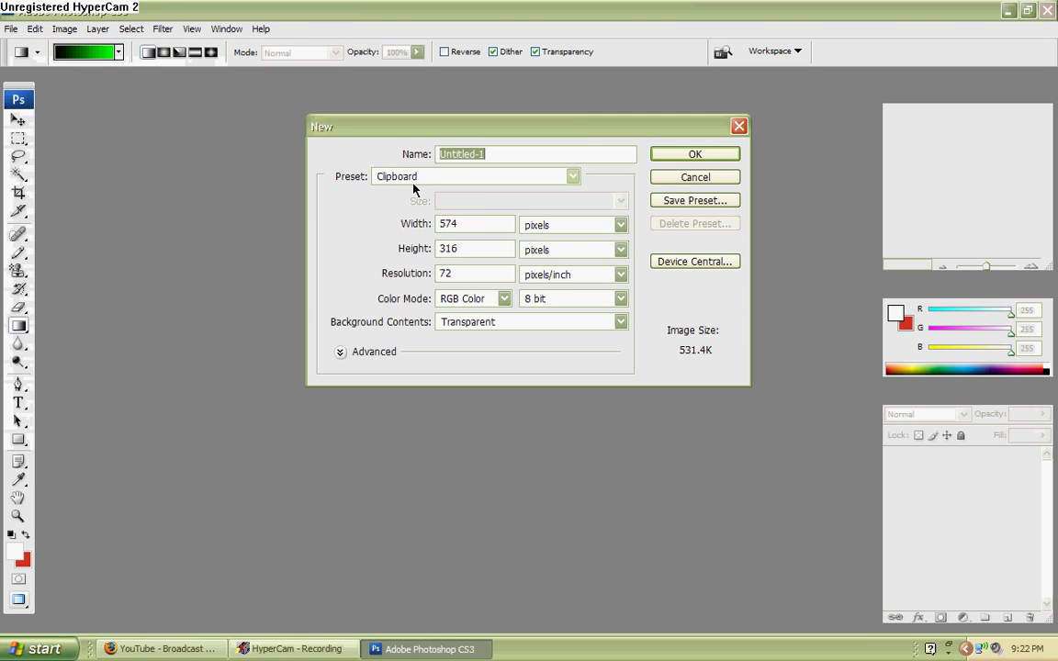
pyautogui.doubleClick(477, 225)
pyautogui.write('3')
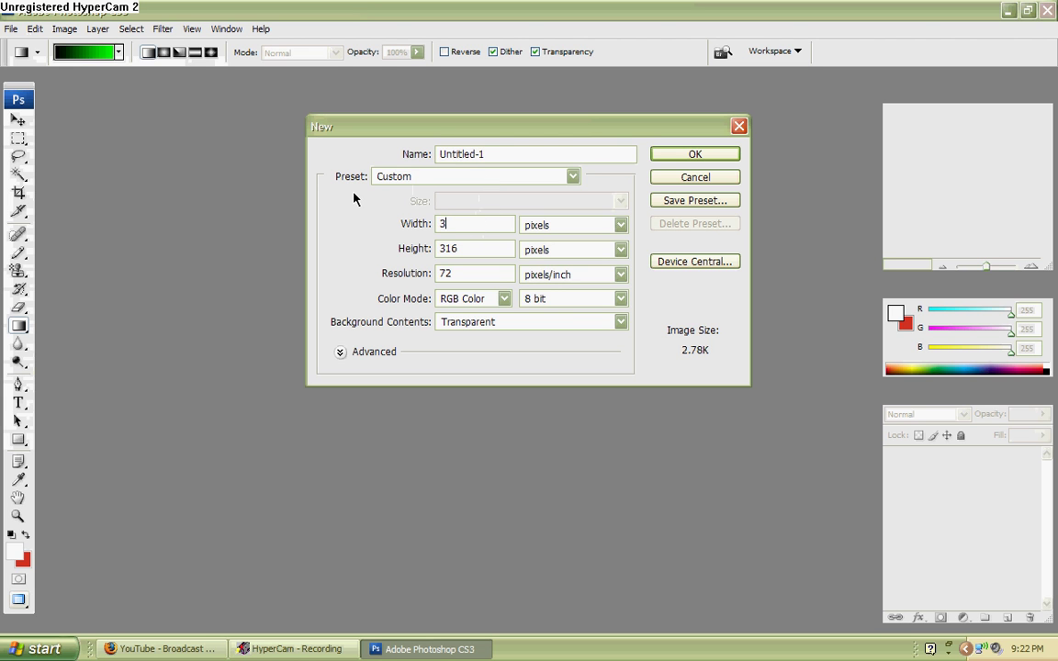
pyautogui.write('00')
pyautogui.press('Tab')
pyautogui.write('2')
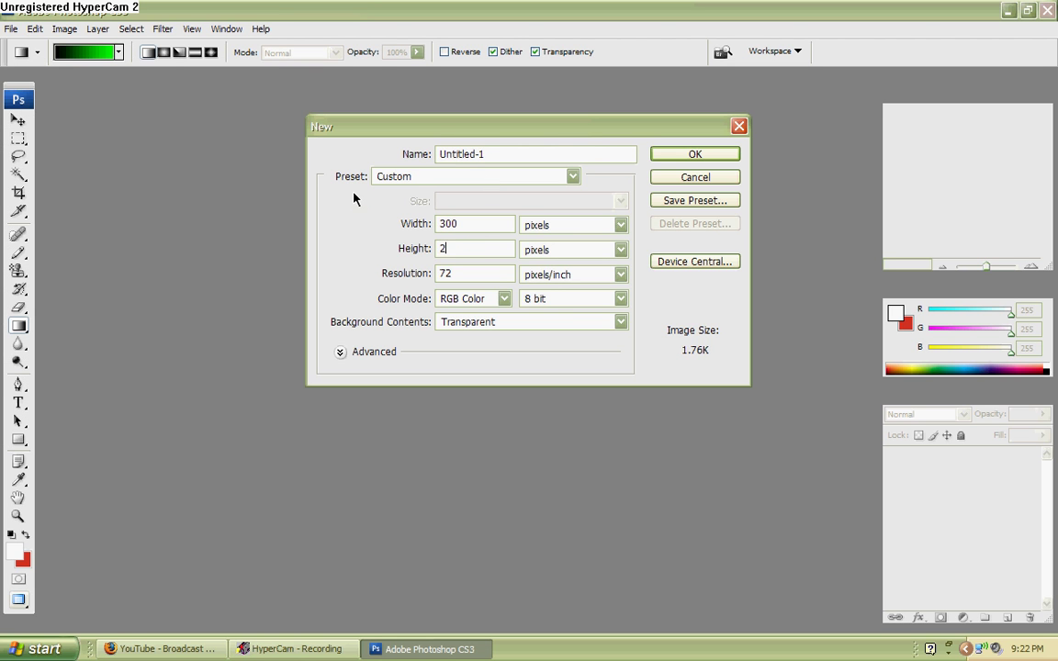
pyautogui.write('00')
# - Fill the new canvas top-to-bottom with a black-to-green gradient and add an empty Layer 2
pyautogui.click(680, 154)
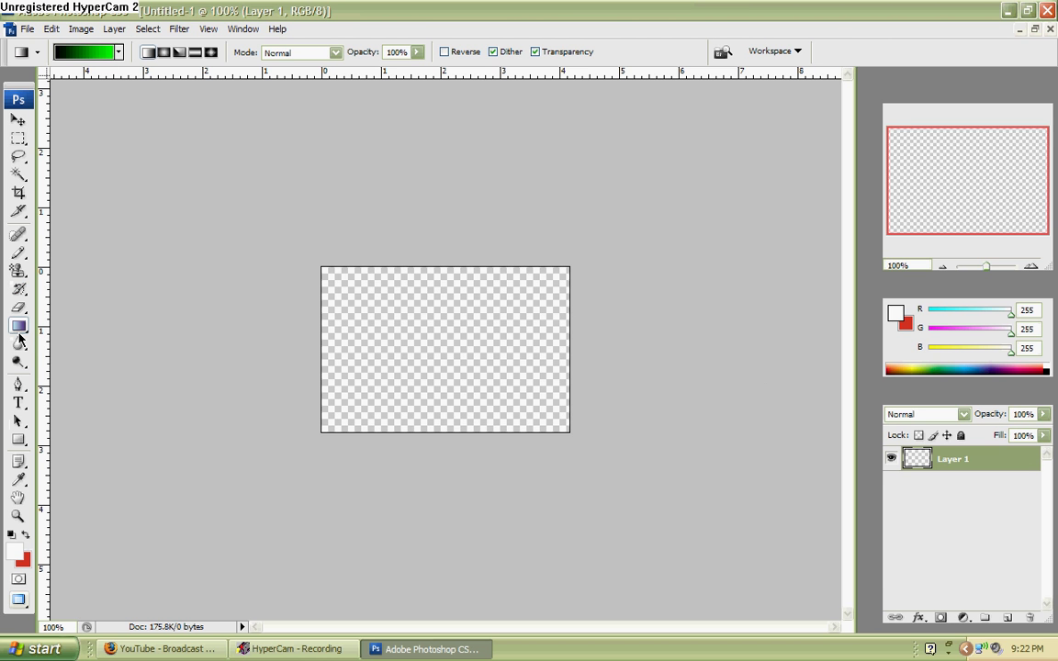
pyautogui.click(92, 51)
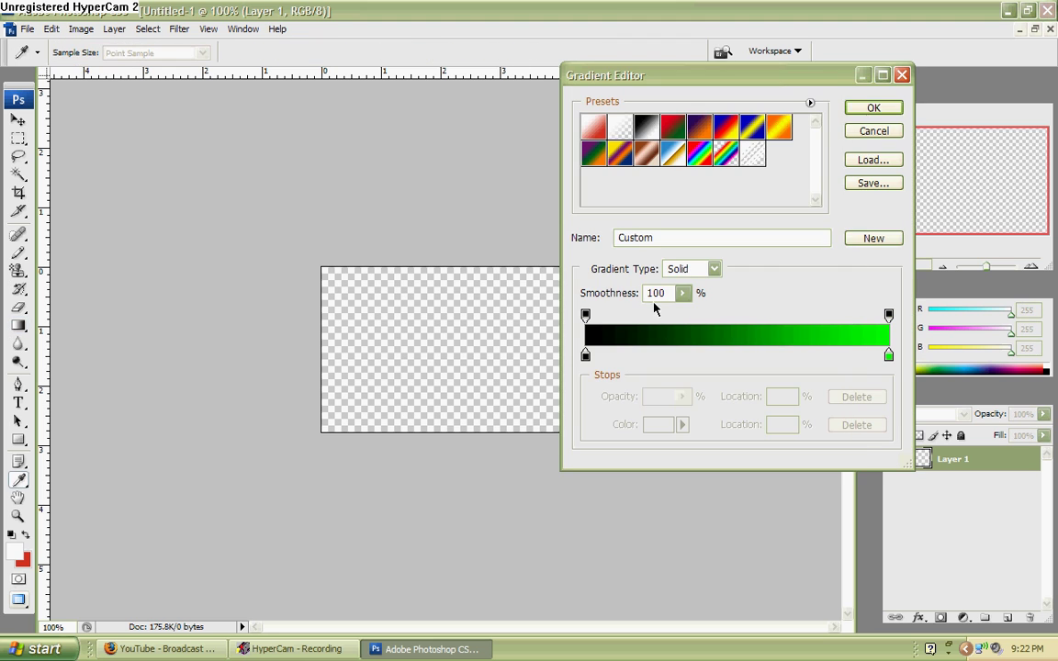
pyautogui.click(873, 107)
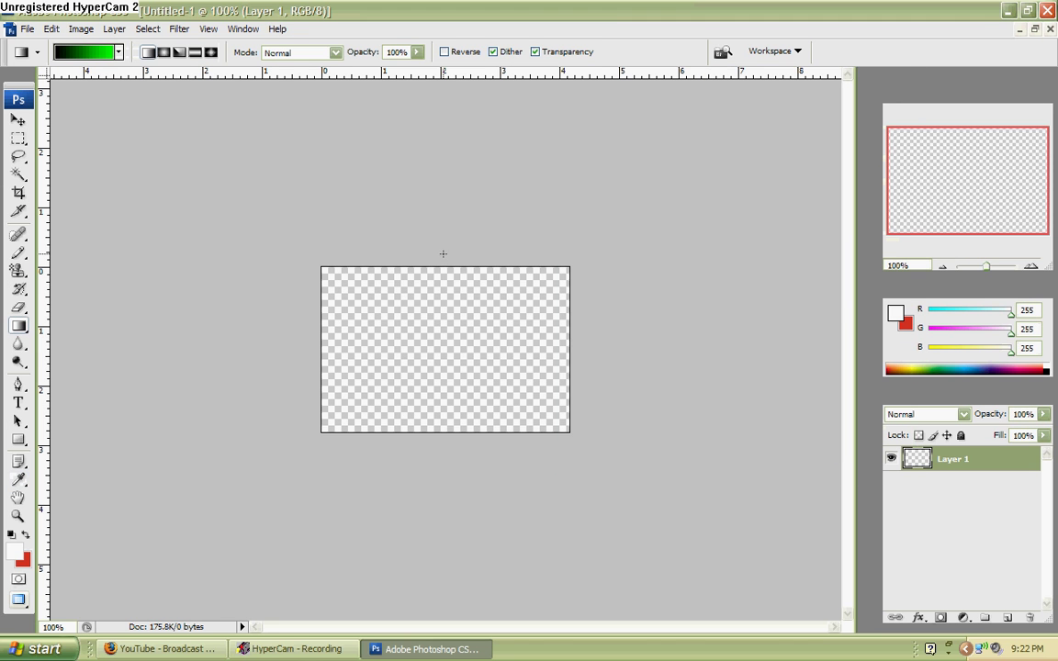
pyautogui.moveTo(442, 253); pyautogui.dragTo(696, 612)
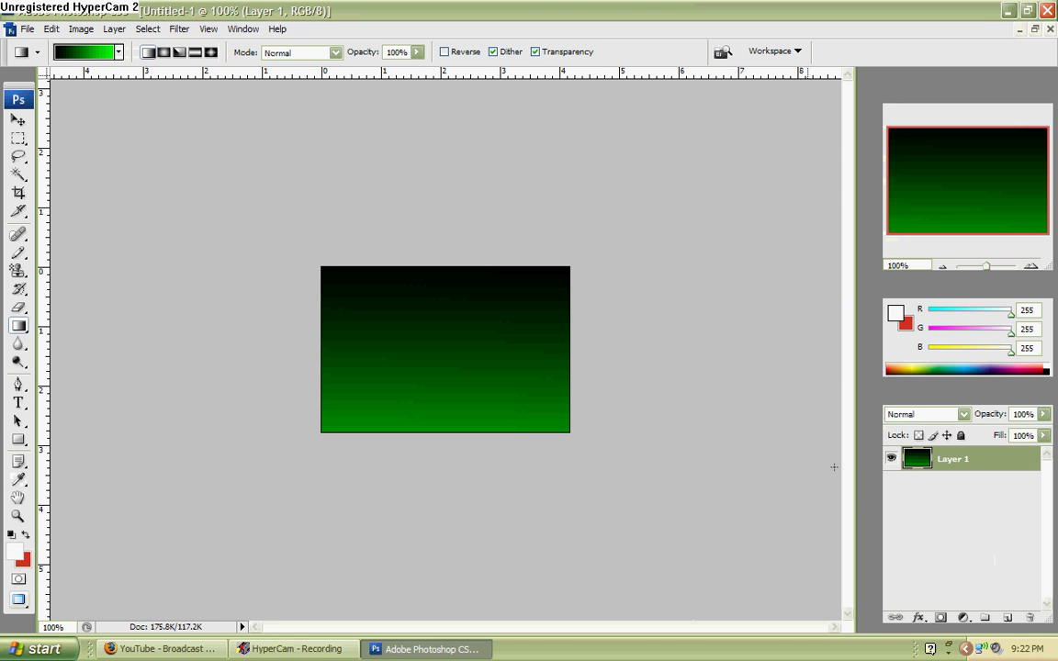
pyautogui.click(1007, 617)
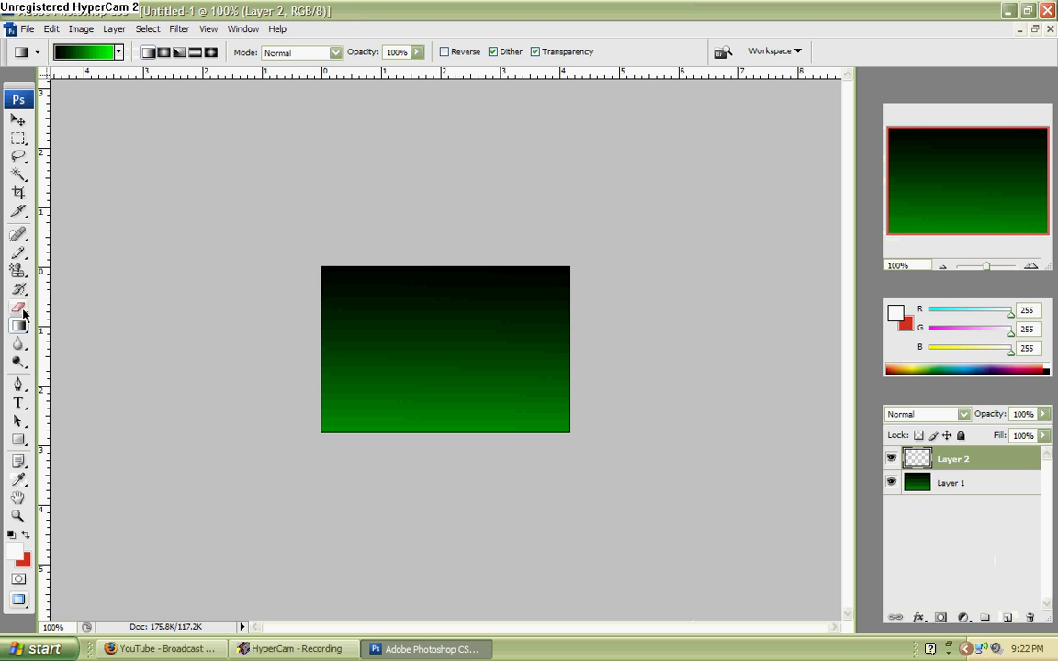
pyautogui.click(18, 406)
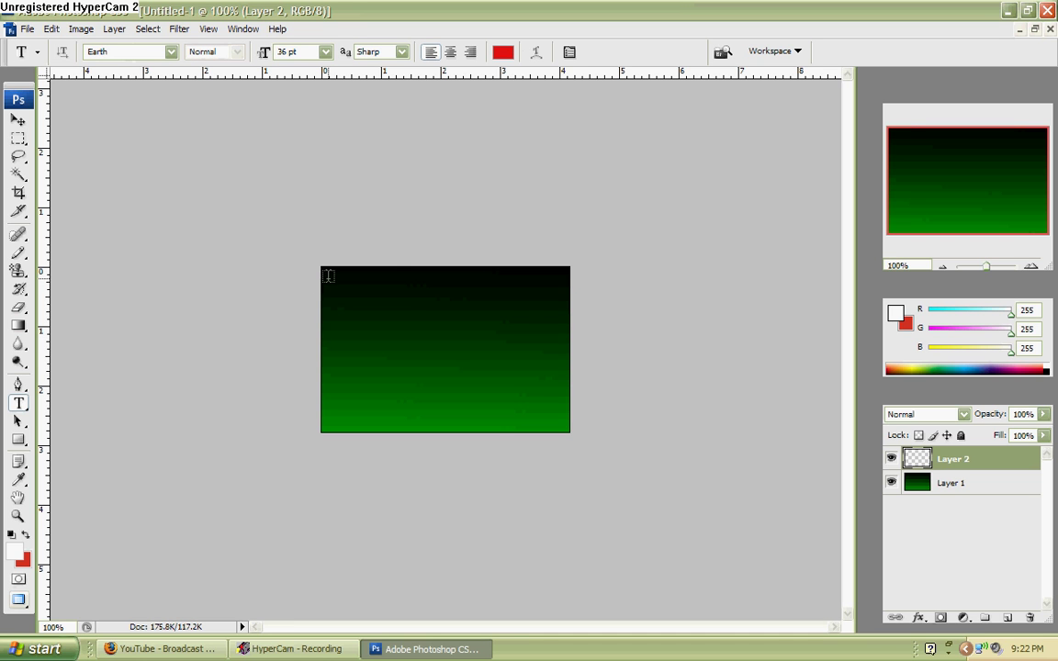
# - Draw a text box near the top and type 'EVASIVE GAMING' in the Graffiti font
pyautogui.moveTo(329, 276); pyautogui.dragTo(555, 405)
pyautogui.press('Escape')
pyautogui.moveTo(329, 276); pyautogui.dragTo(569, 399)
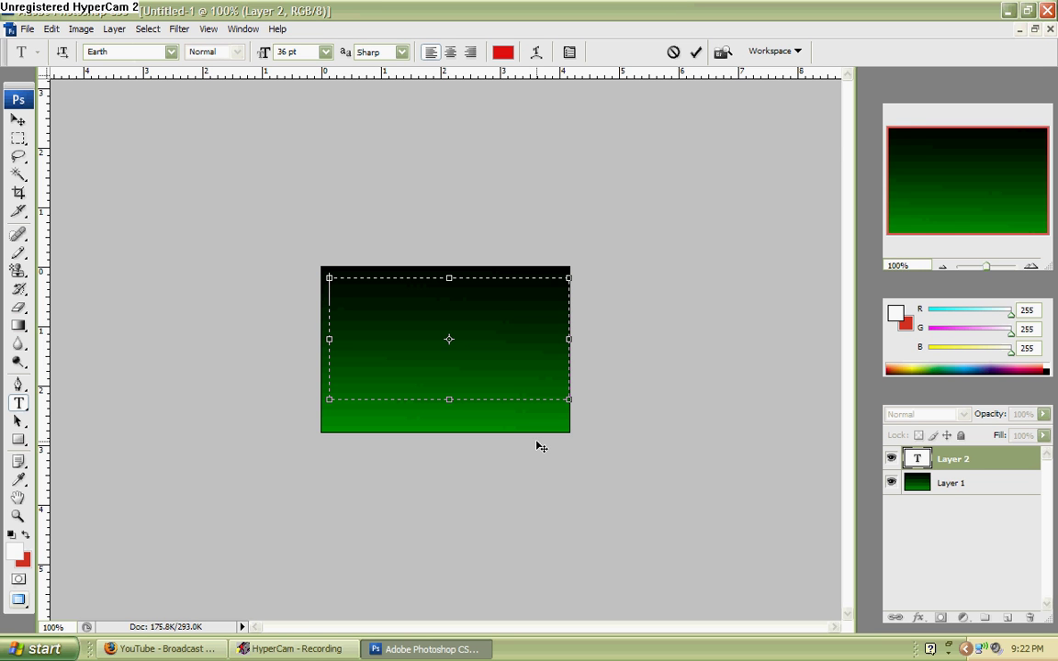
pyautogui.click(144, 52)
pyautogui.scroll(-2, 246, 349)
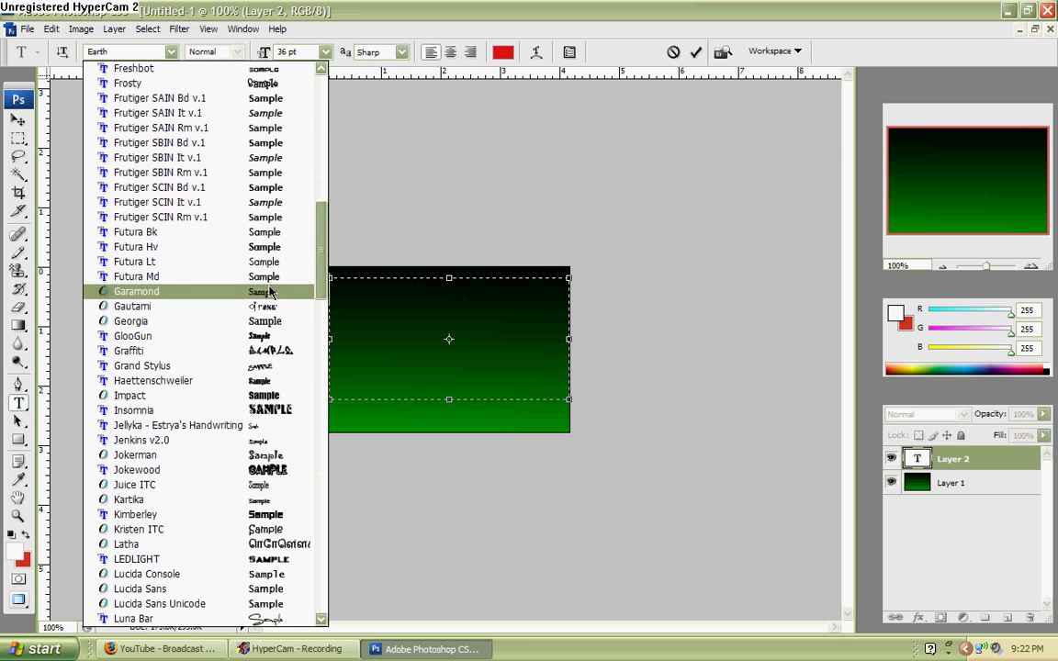
pyautogui.click(246, 352)
pyautogui.write('EVAS')
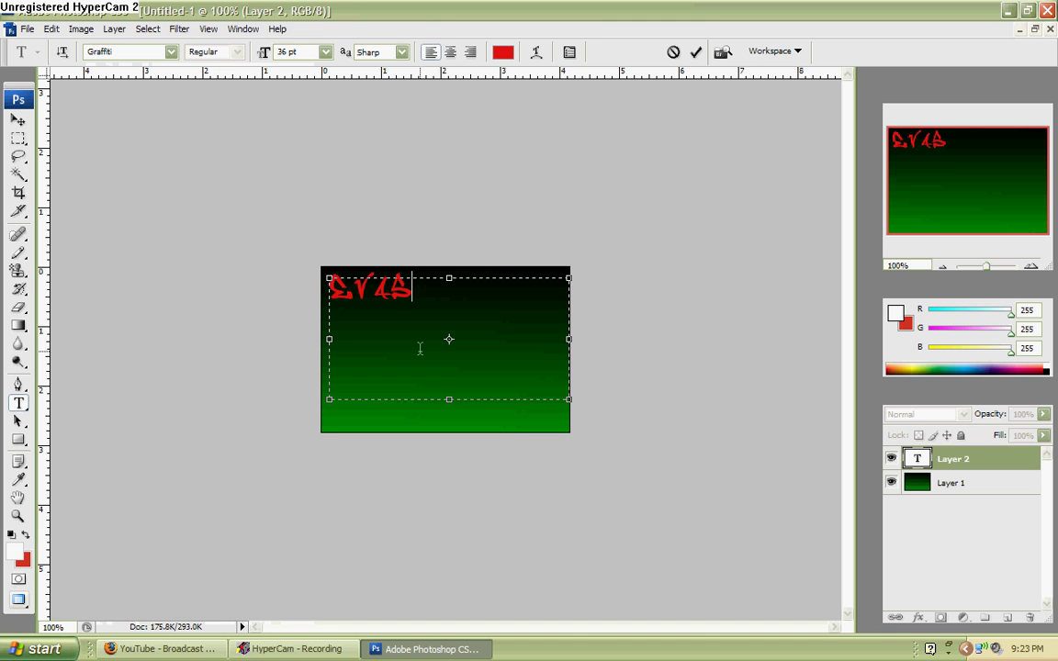
pyautogui.write('IVE GAMIN')
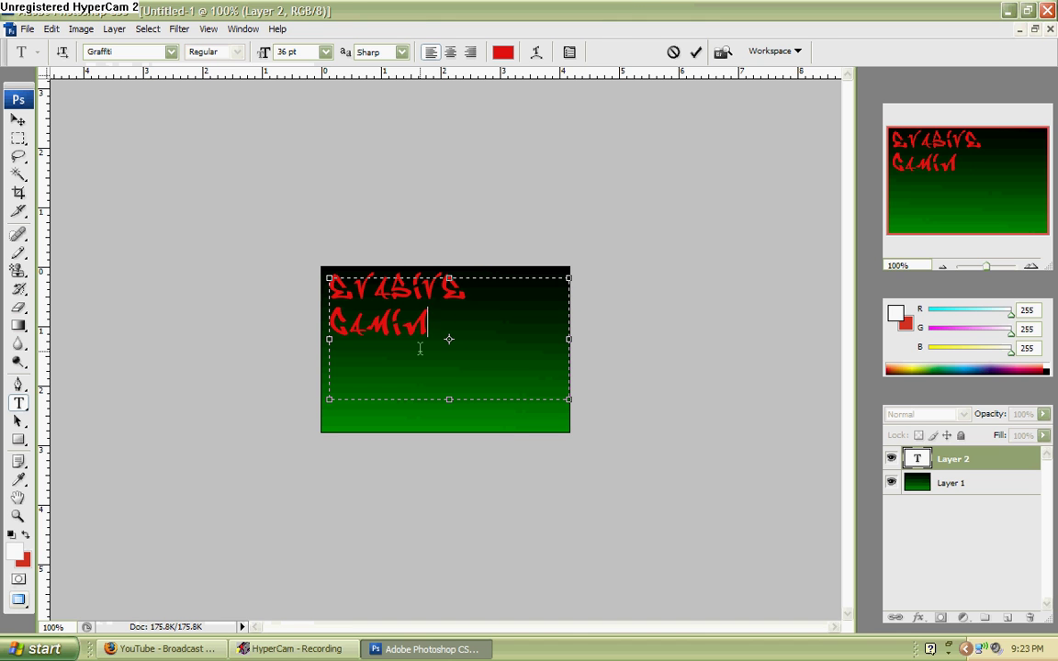
pyautogui.write('G')
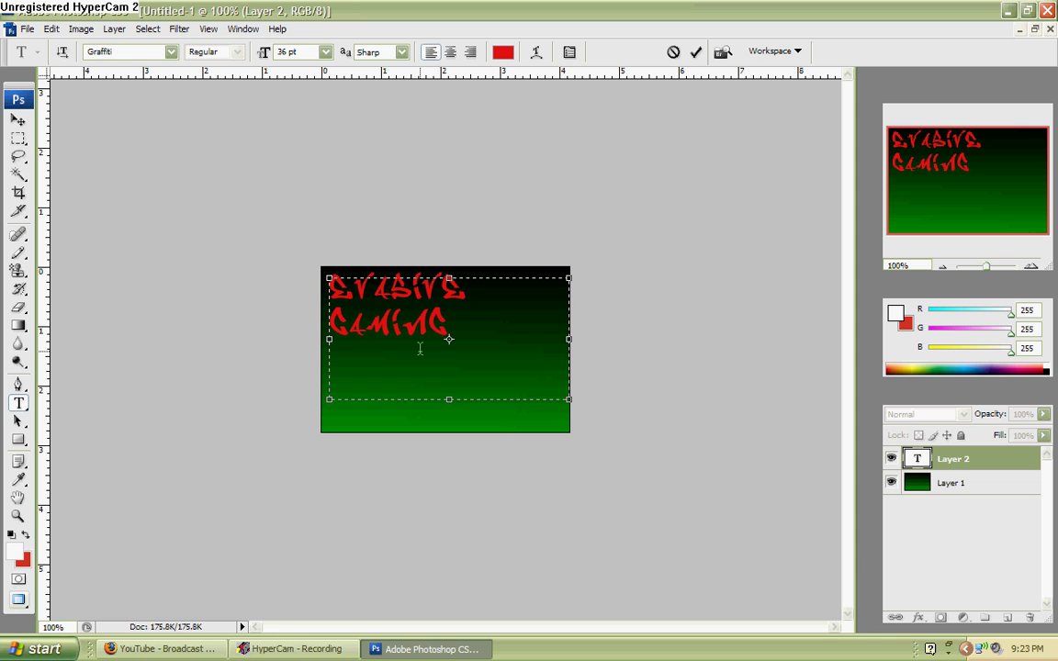
# - Resize the whole heading to 30 pt so it fits on one line
pyautogui.hotkey('ctrl', 'a')
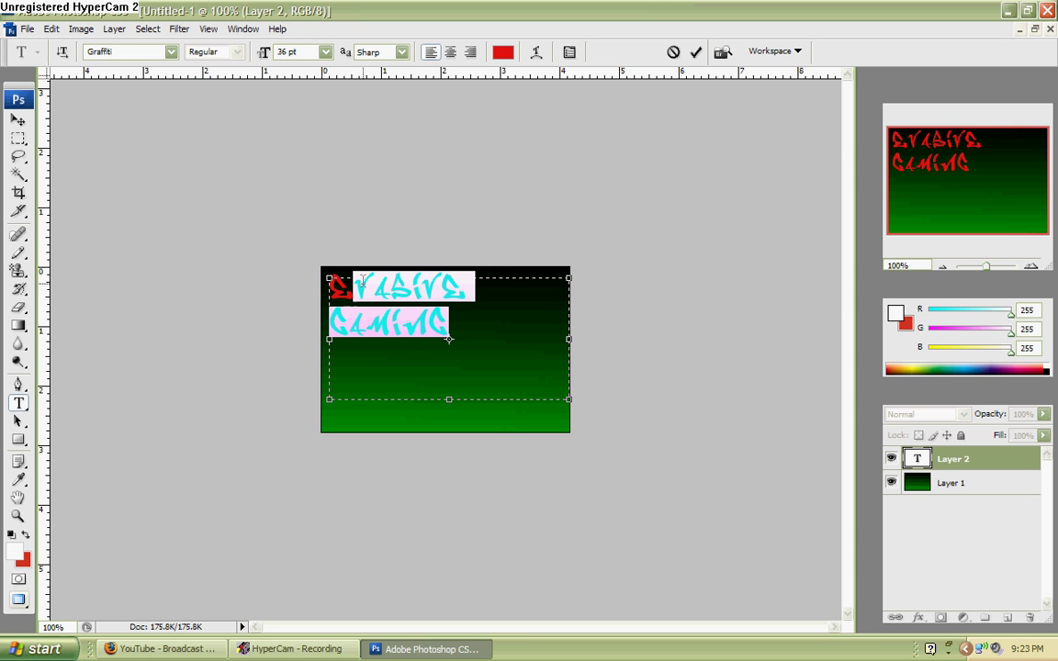
pyautogui.click(325, 52)
pyautogui.click(317, 201)
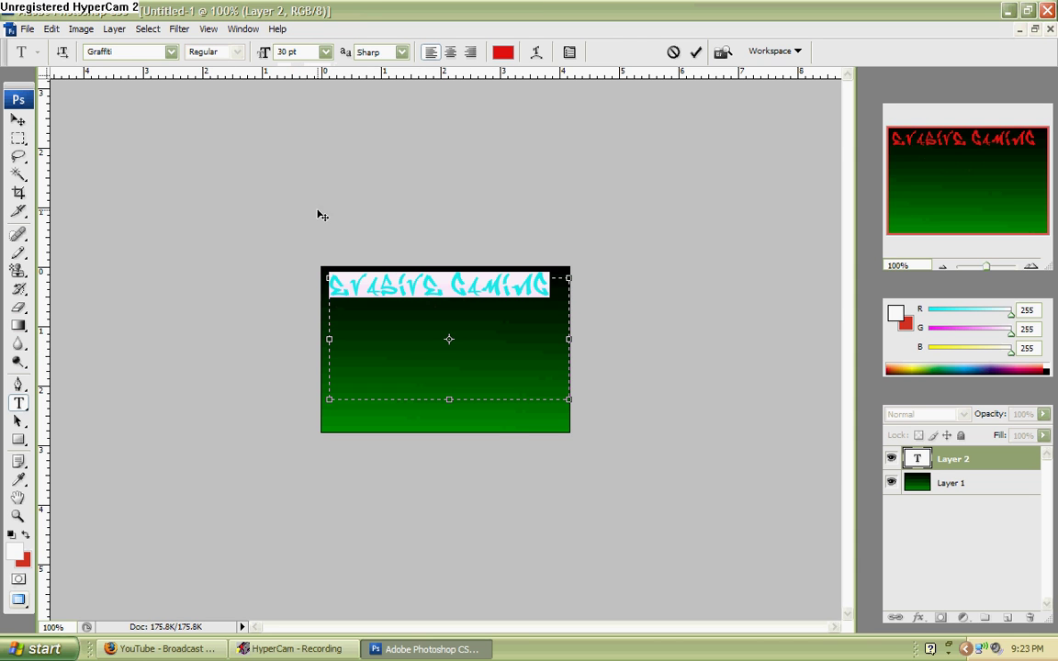
# - Commit the heading and move it slightly lower and to the right
pyautogui.click(18, 120)
pyautogui.moveTo(472, 277); pyautogui.dragTo(469, 309)
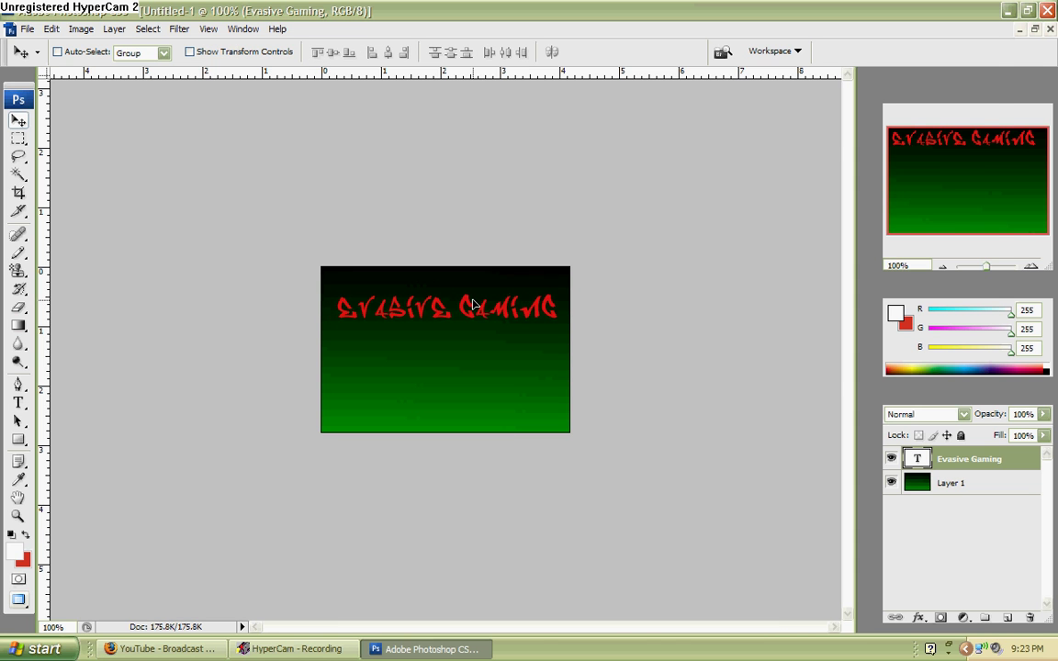
pyautogui.moveTo(469, 309); pyautogui.dragTo(476, 310)
pyautogui.rightClick(1014, 469)
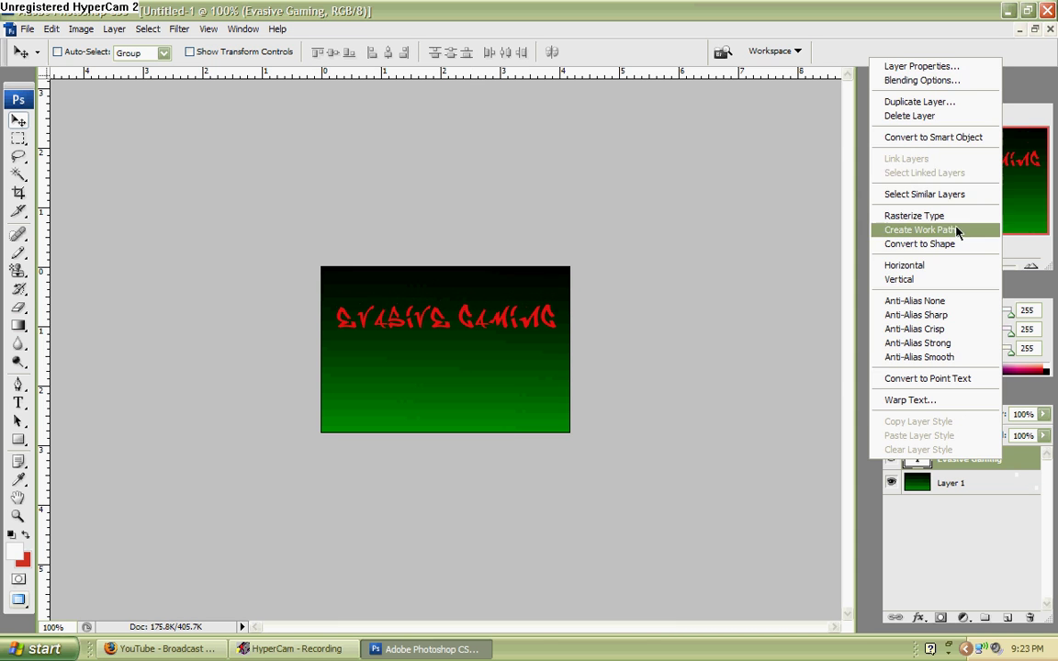
pyautogui.click(909, 103)
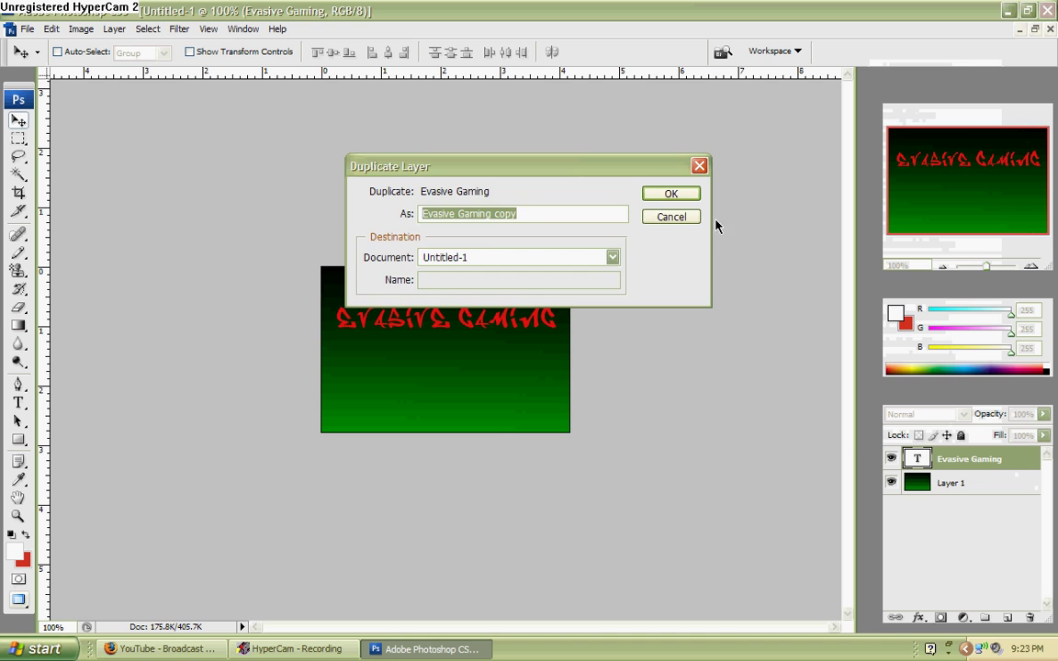
pyautogui.click(671, 217)
# - Give the heading layer Bevel and Emboss, Color Overlay and a black Stroke
pyautogui.rightClick(973, 459)
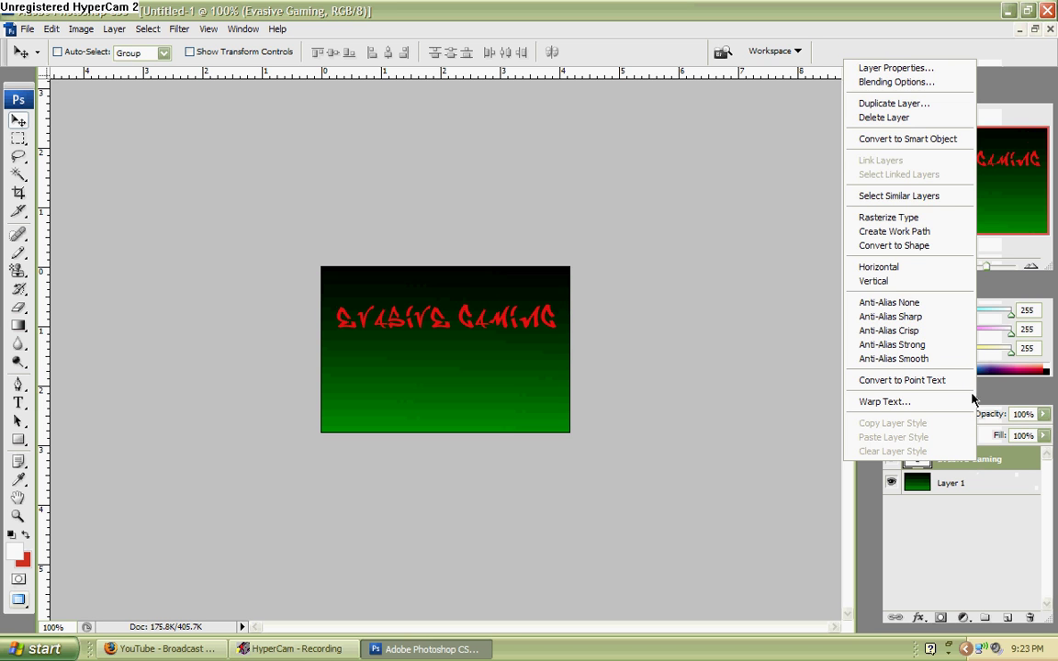
pyautogui.click(904, 83)
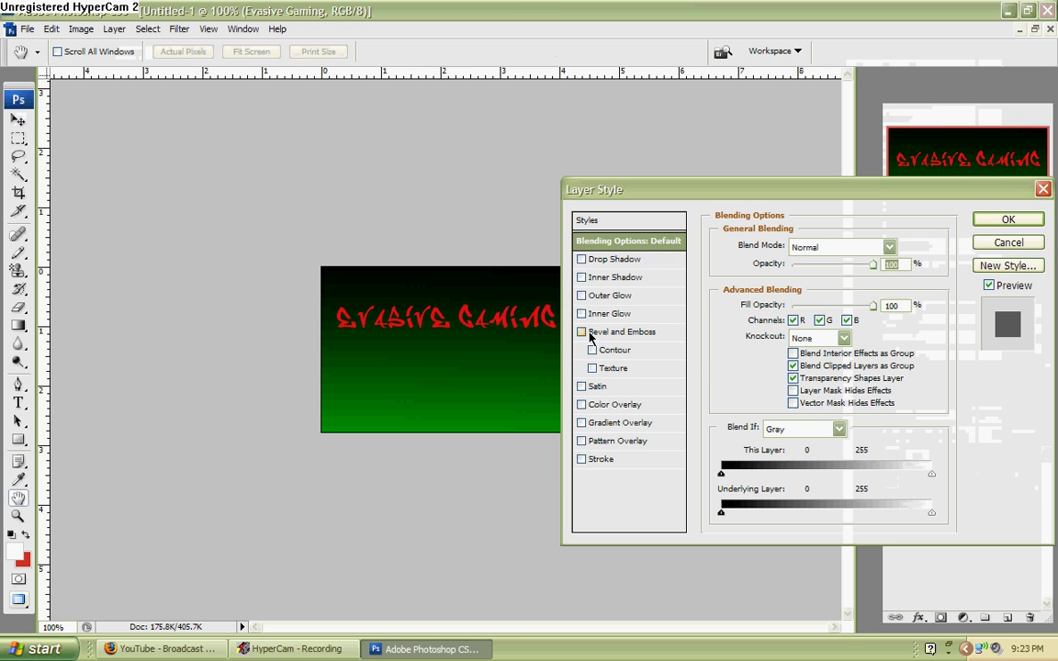
pyautogui.click(581, 333)
pyautogui.click(581, 404)
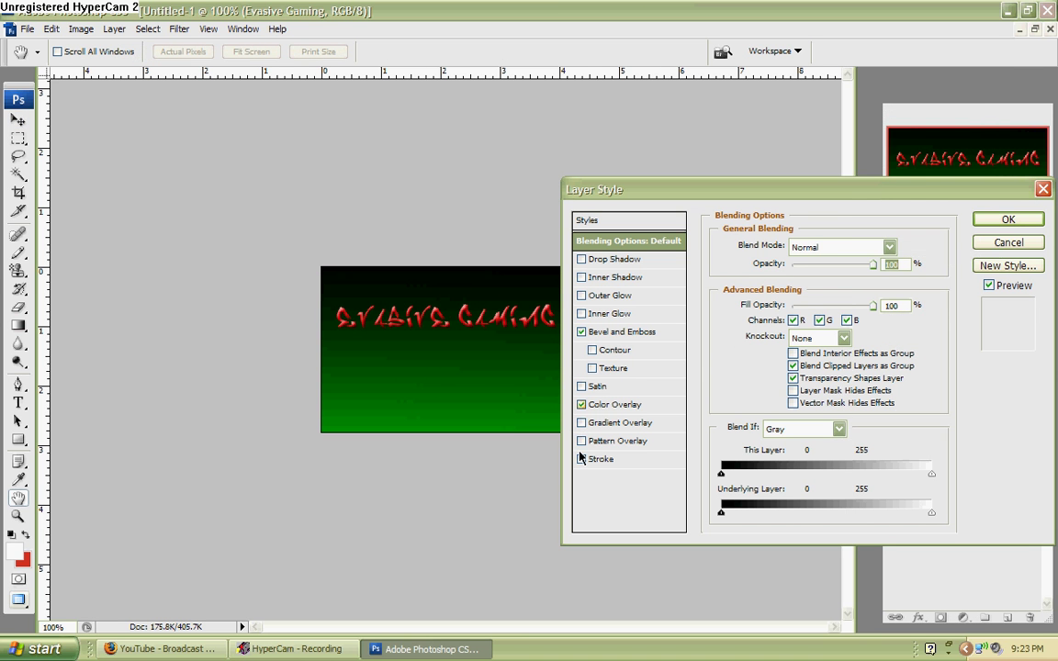
pyautogui.click(592, 459)
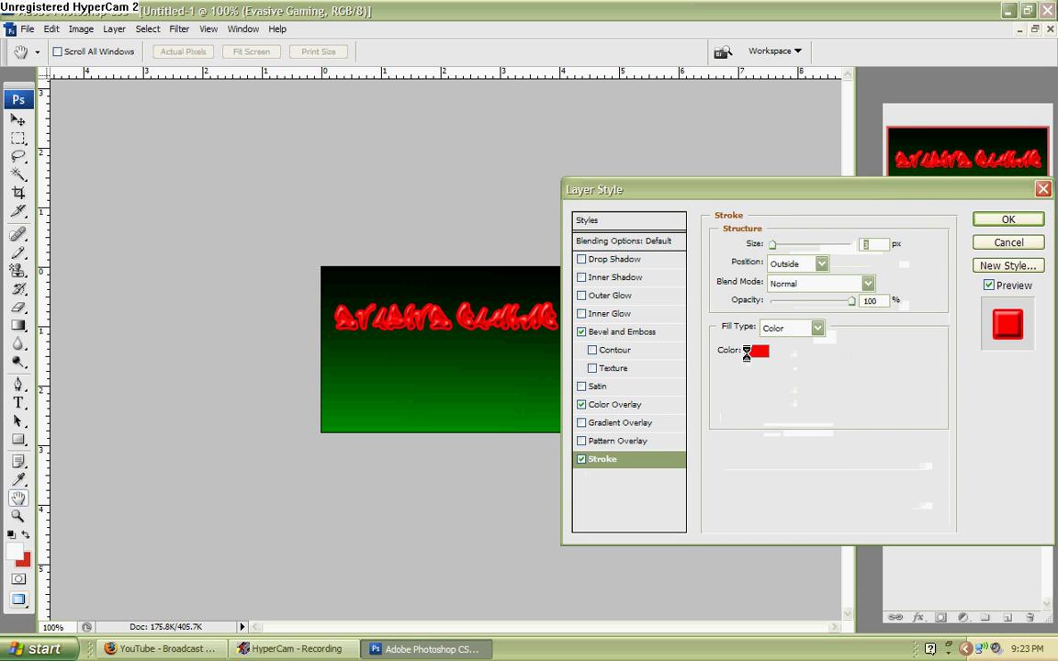
pyautogui.click(698, 500)
pyautogui.click(972, 252)
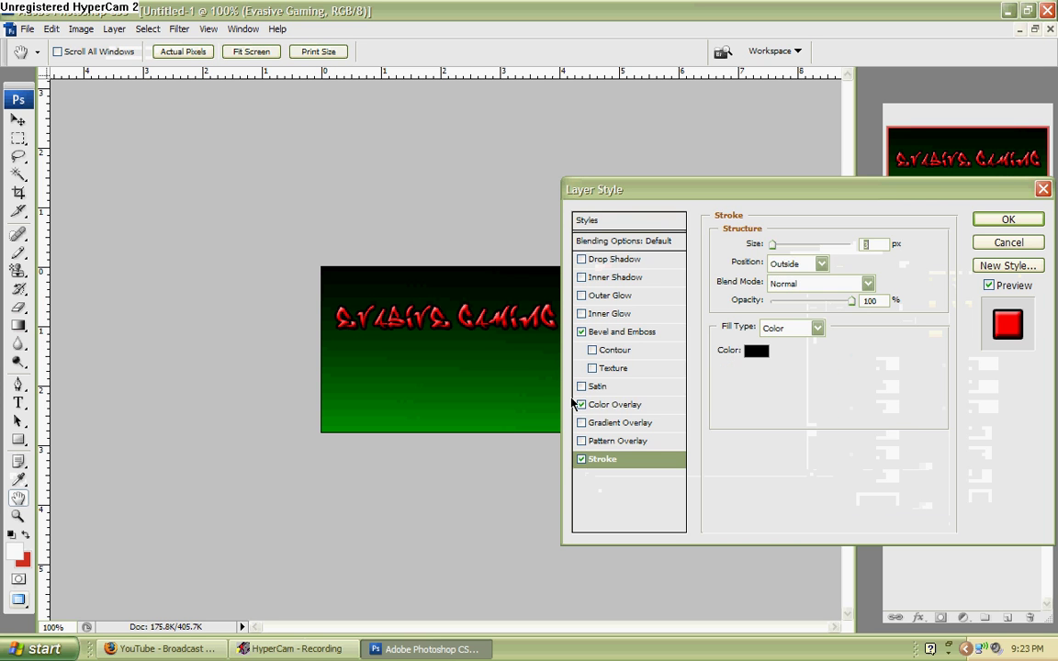
# - Set the heading's colour overlay to bright green (00ff00)
pyautogui.click(615, 404)
pyautogui.click(886, 245)
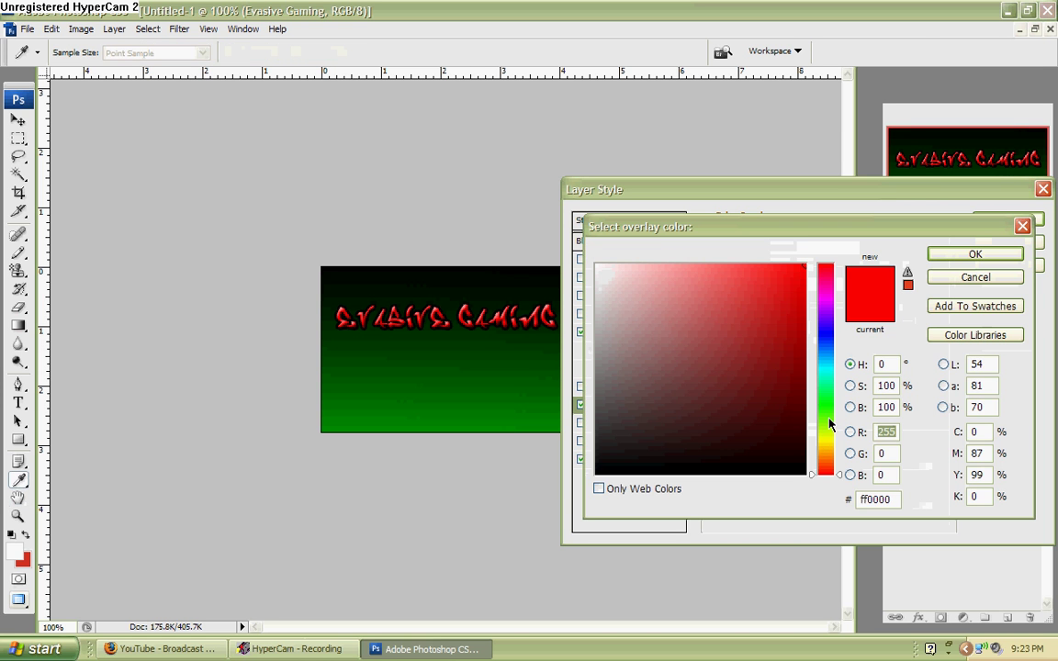
pyautogui.moveTo(829, 425); pyautogui.dragTo(826, 405)
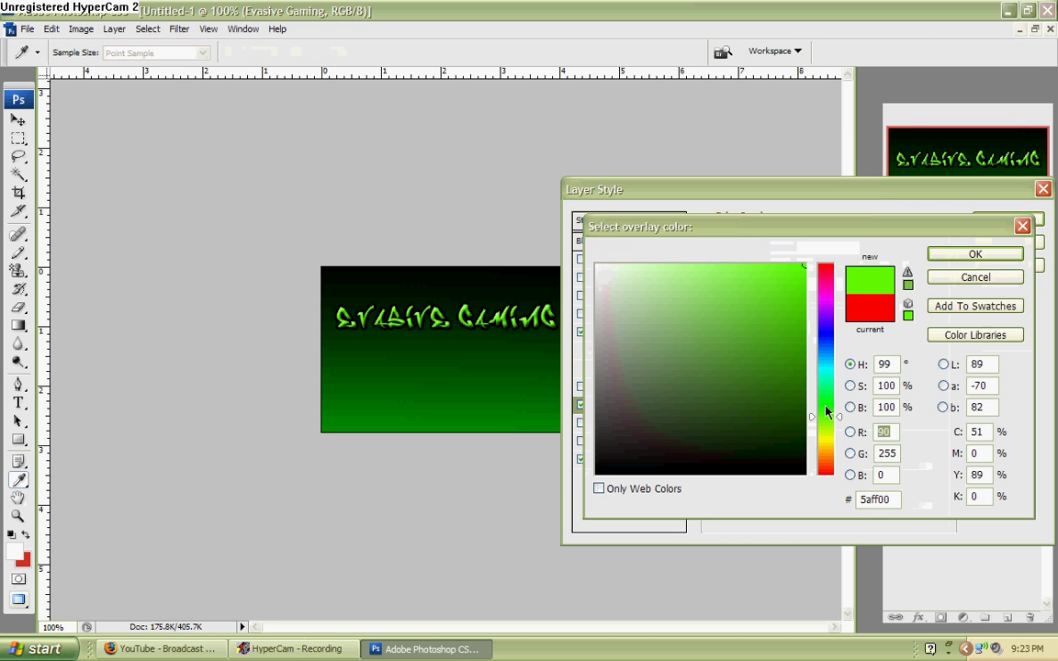
pyautogui.click(954, 255)
# - Apply the heading effects and duplicate the title layer, moving the copy below it
pyautogui.click(939, 221)
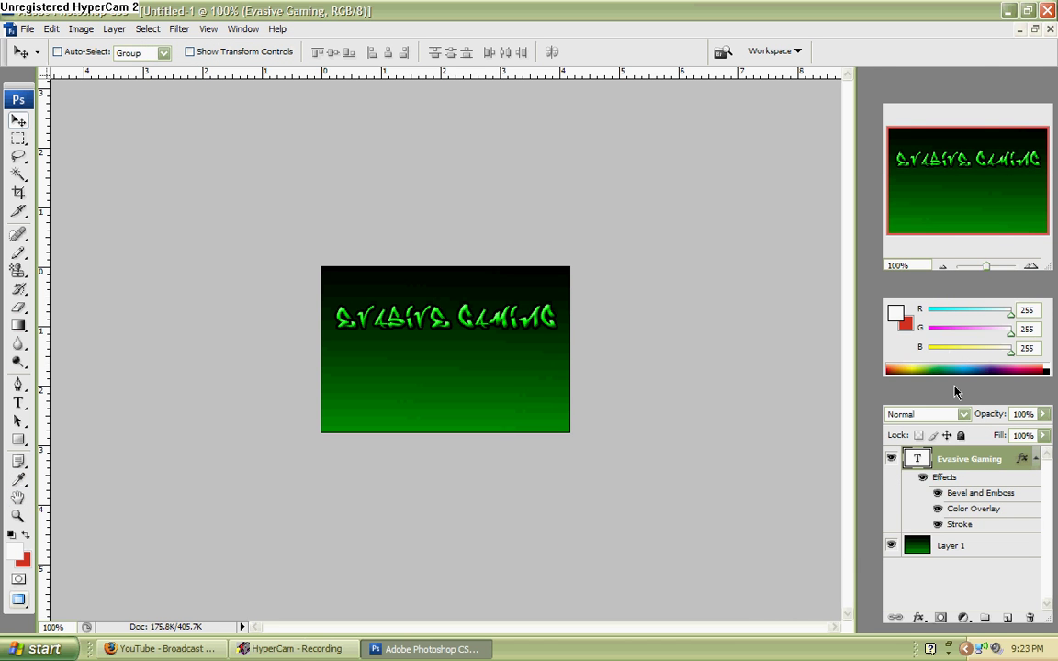
pyautogui.click(1036, 459)
pyautogui.rightClick(918, 458)
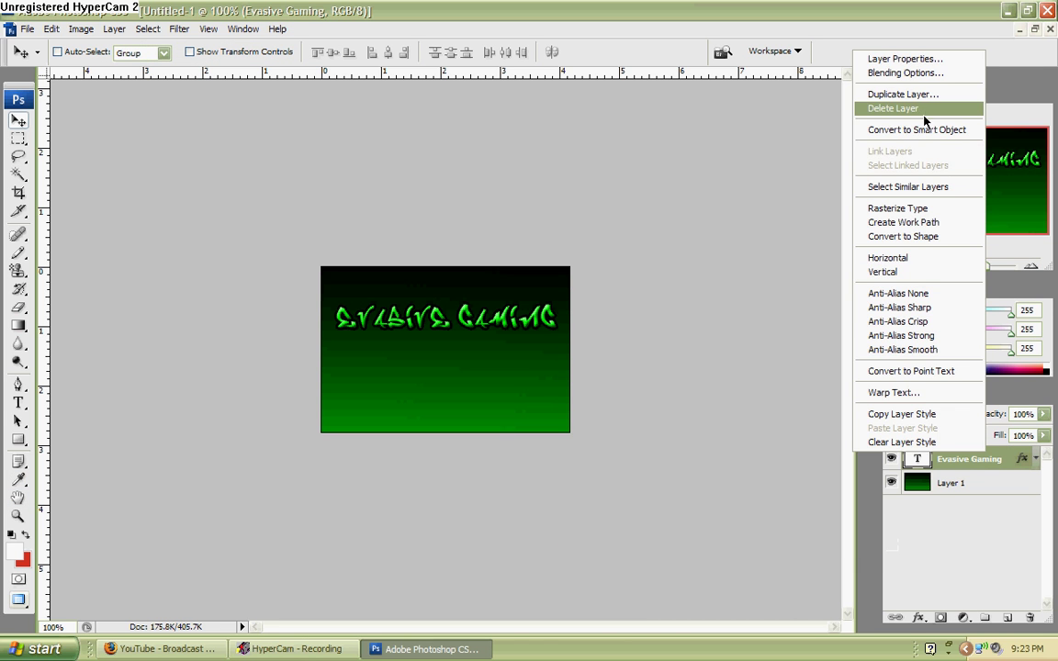
pyautogui.click(918, 94)
pyautogui.press('Return')
pyautogui.moveTo(538, 324); pyautogui.dragTo(537, 352)
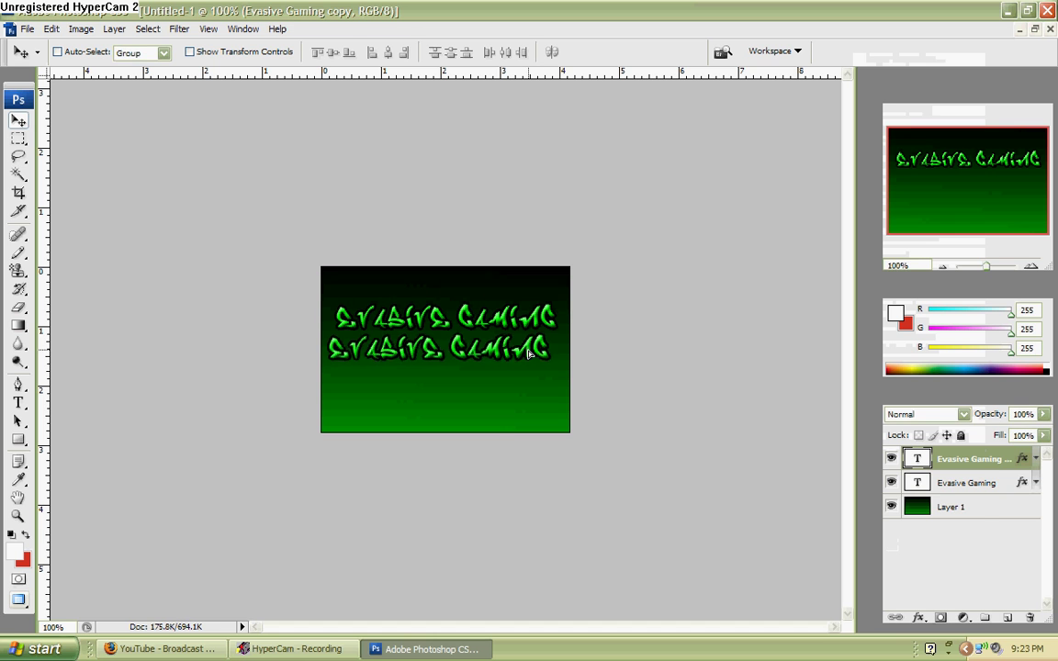
# - Flip the copy upside down and set its opacity to 40% as a reflection
pyautogui.doubleClick(916, 459)
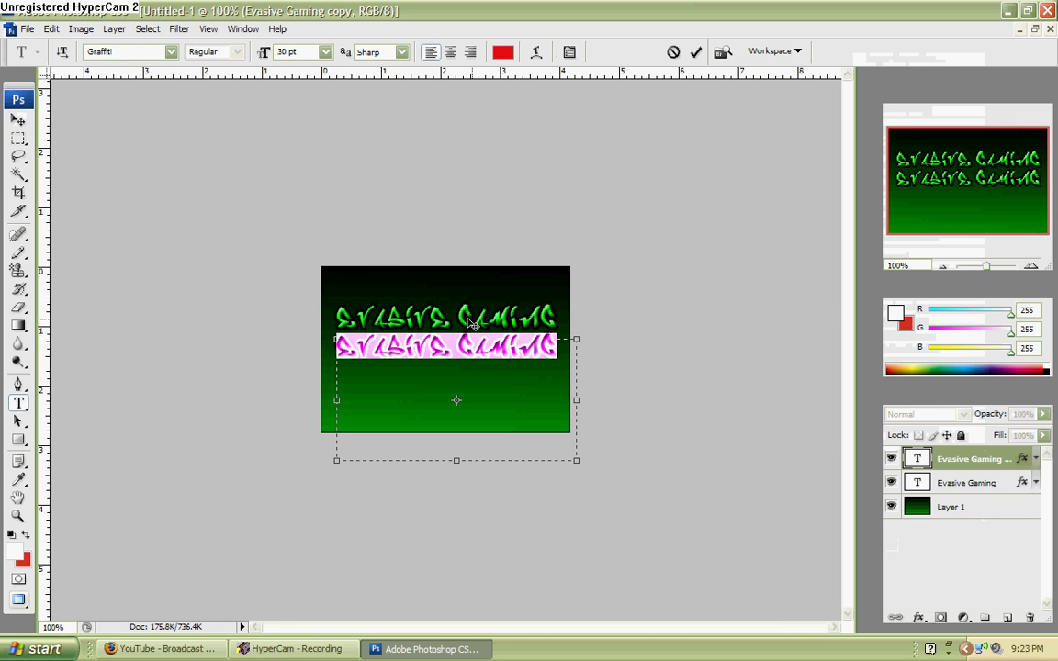
pyautogui.moveTo(456, 461); pyautogui.dragTo(457, 217)
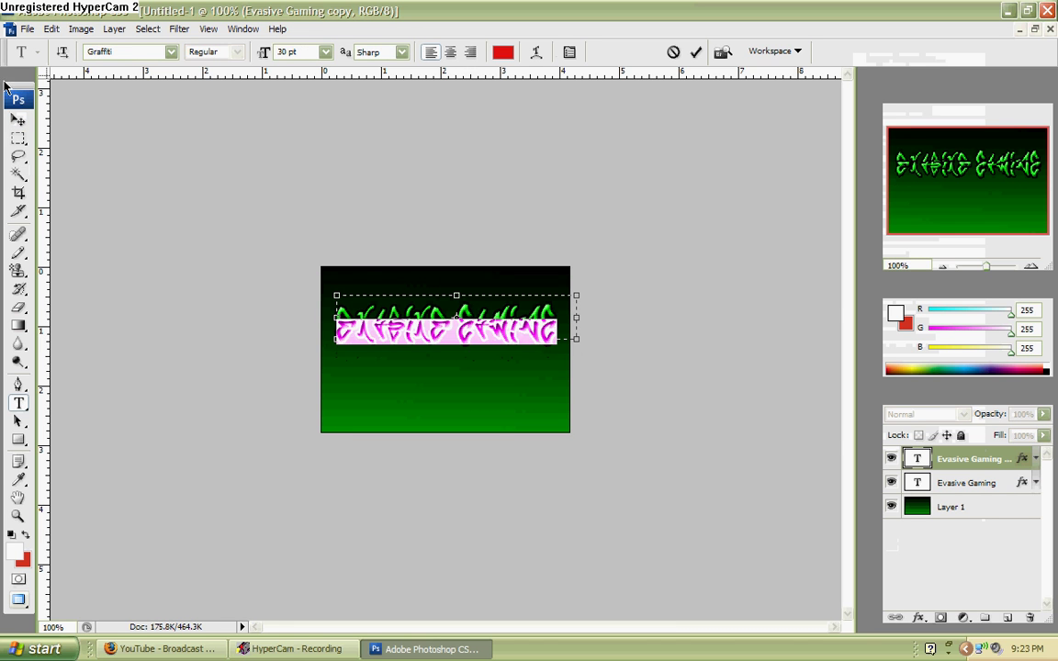
pyautogui.click(17, 119)
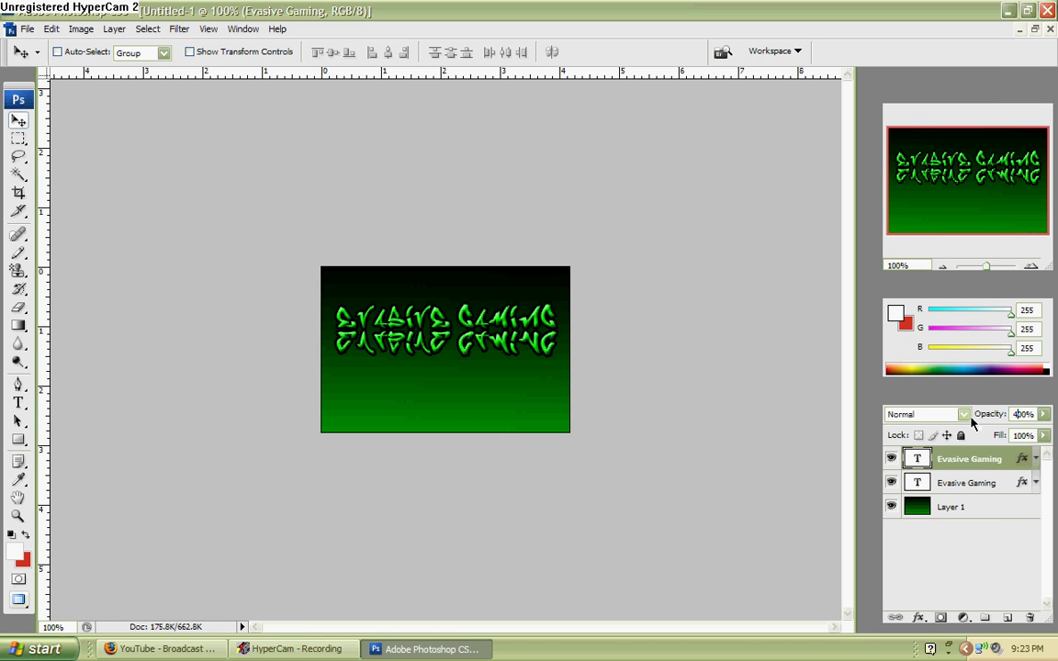
pyautogui.press('Delete')
pyautogui.press('Return')
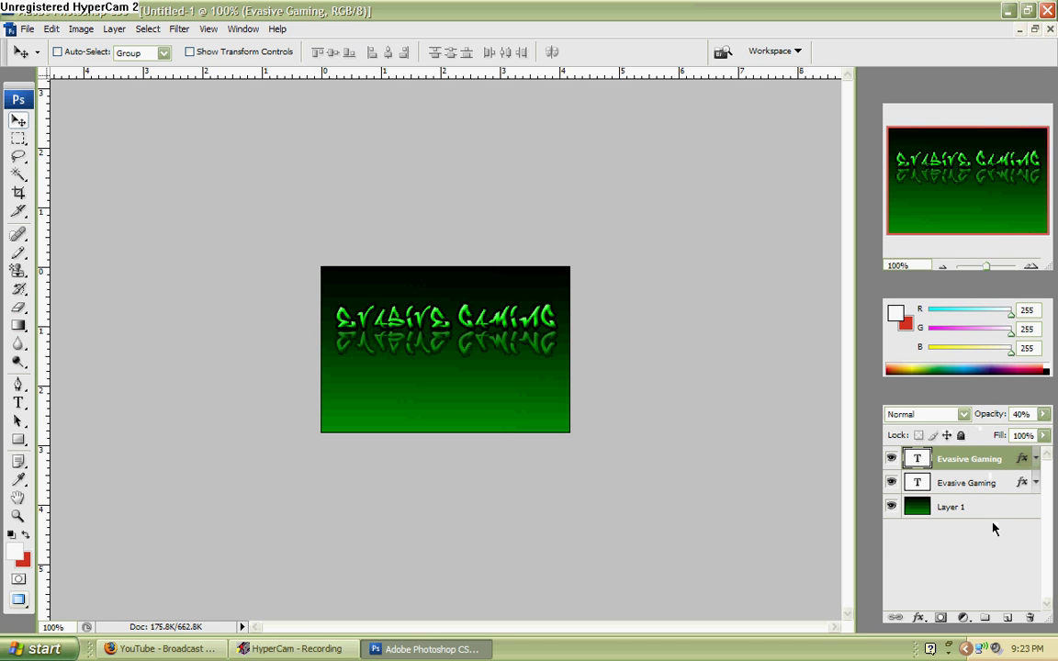
# - Duplicate the title layer and move the copy down into the lower banner
pyautogui.rightClick(983, 476)
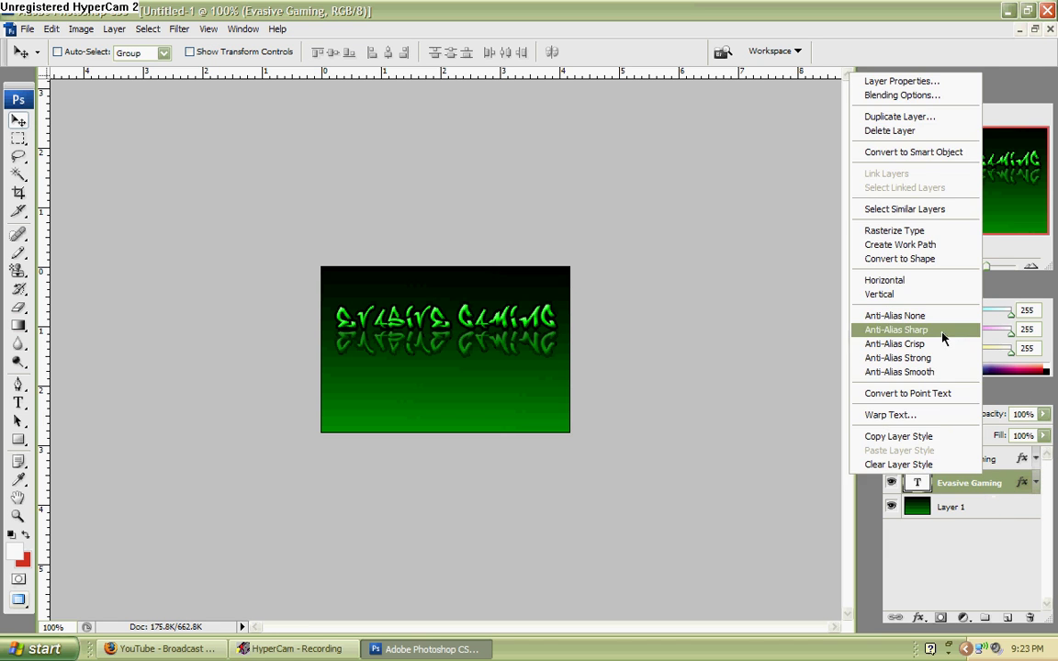
pyautogui.click(895, 116)
pyautogui.click(671, 194)
pyautogui.moveTo(503, 318); pyautogui.dragTo(496, 388)
# - Change the copy's text to 'We Defy clutch'
pyautogui.doubleClick(916, 484)
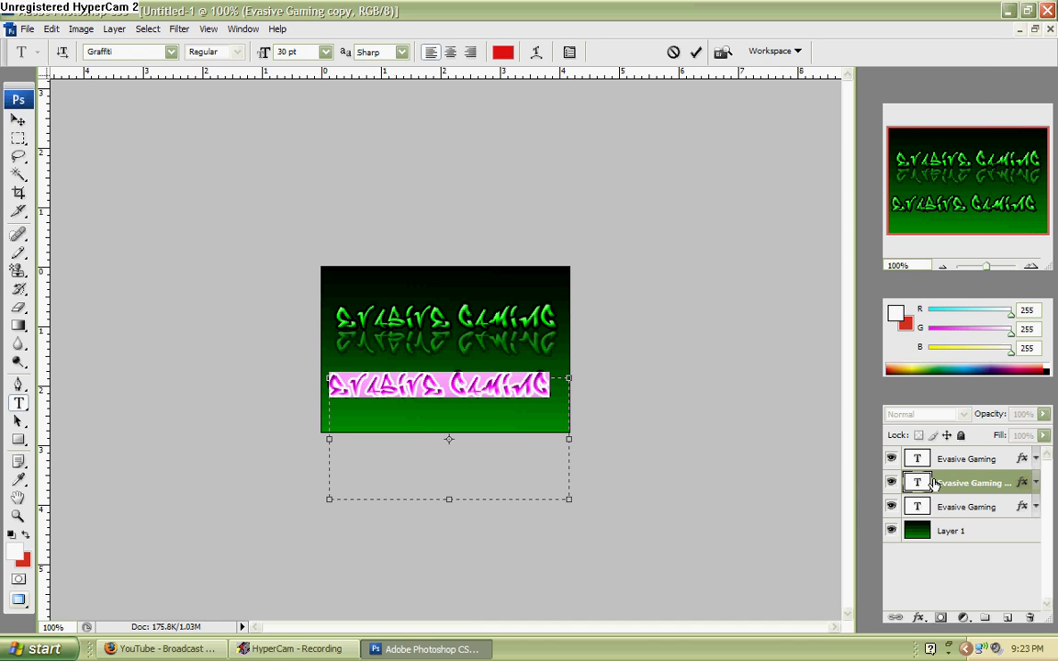
pyautogui.write('ws. Def4')
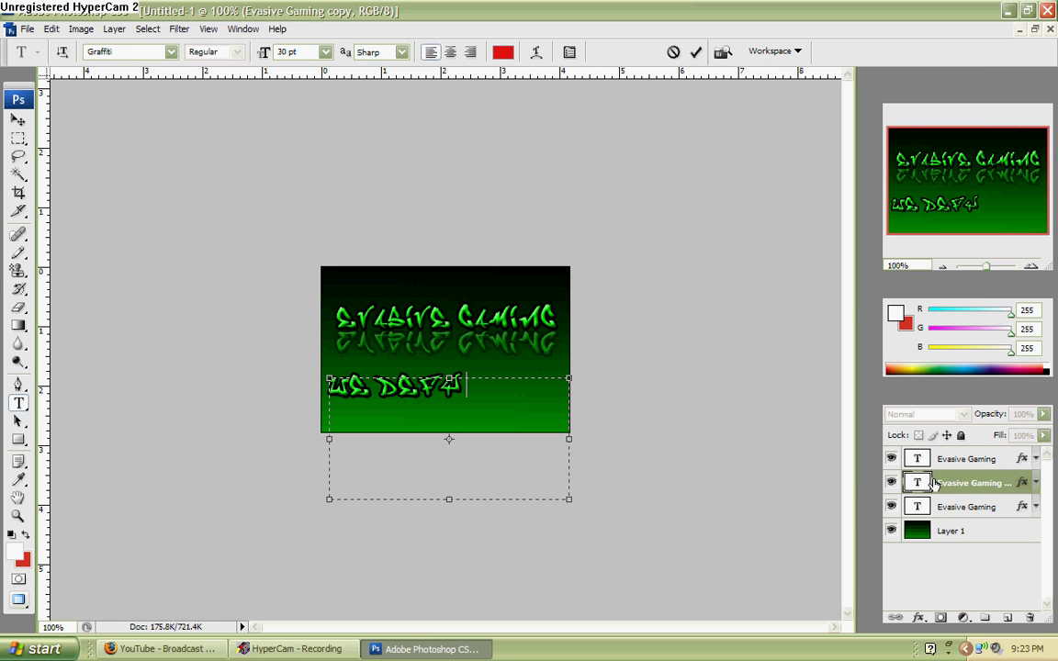
pyautogui.write('ctory')
pyautogui.press('BackSpace')
pyautogui.press('BackSpace')
pyautogui.press('BackSpace')
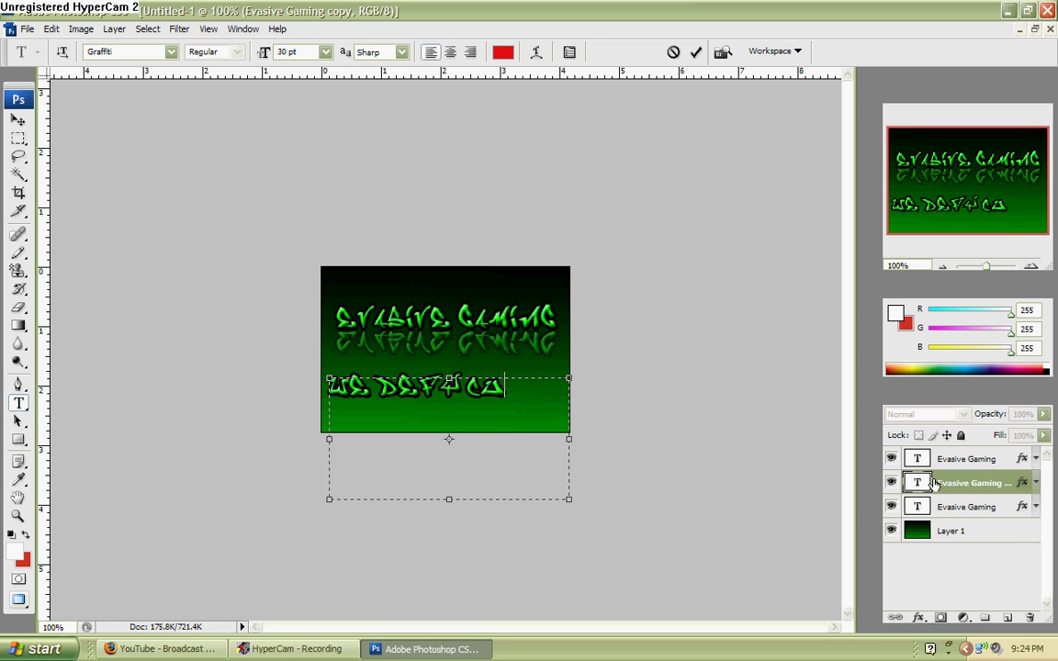
pyautogui.press('BackSpace')
pyautogui.write('lutch')
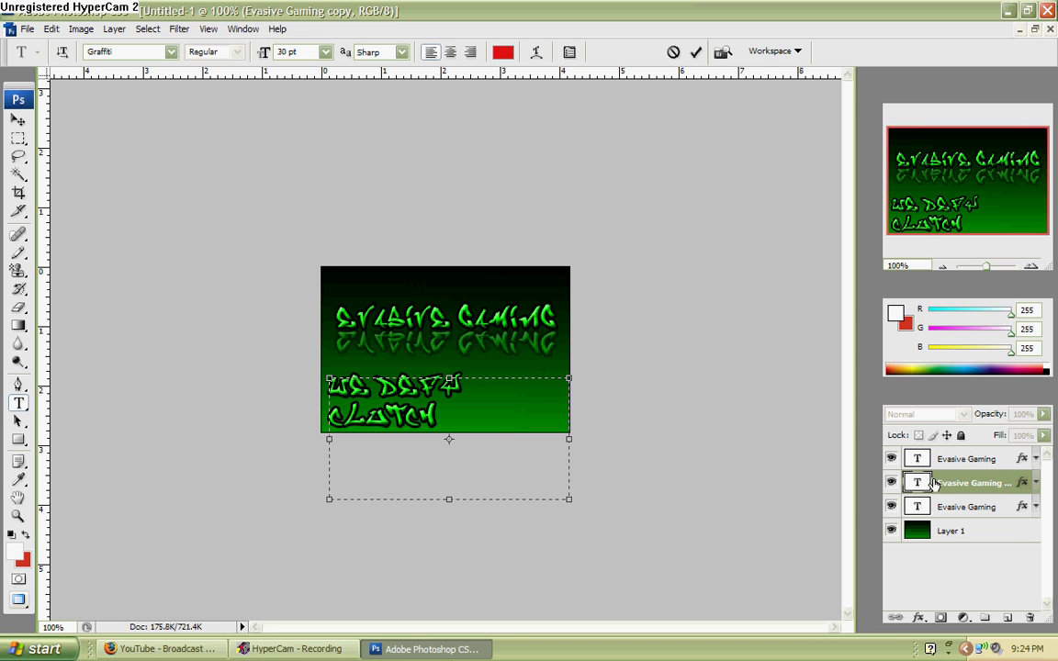
# - Set the tagline font to Luna Bar and centre it in the lower banner
pyautogui.hotkey('ctrl', 'a')
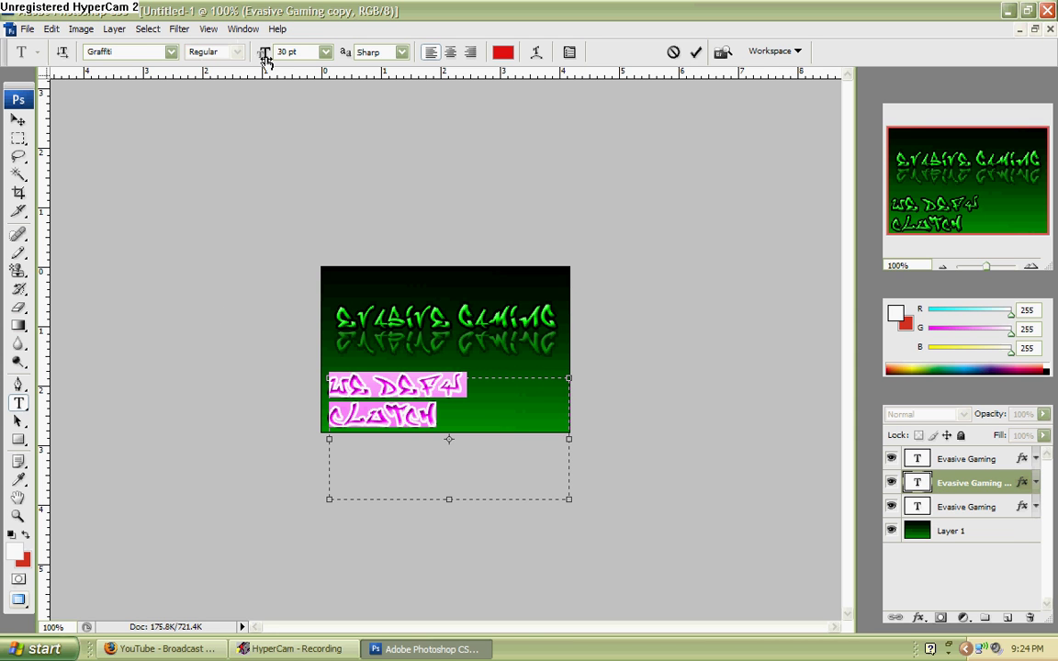
pyautogui.click(170, 52)
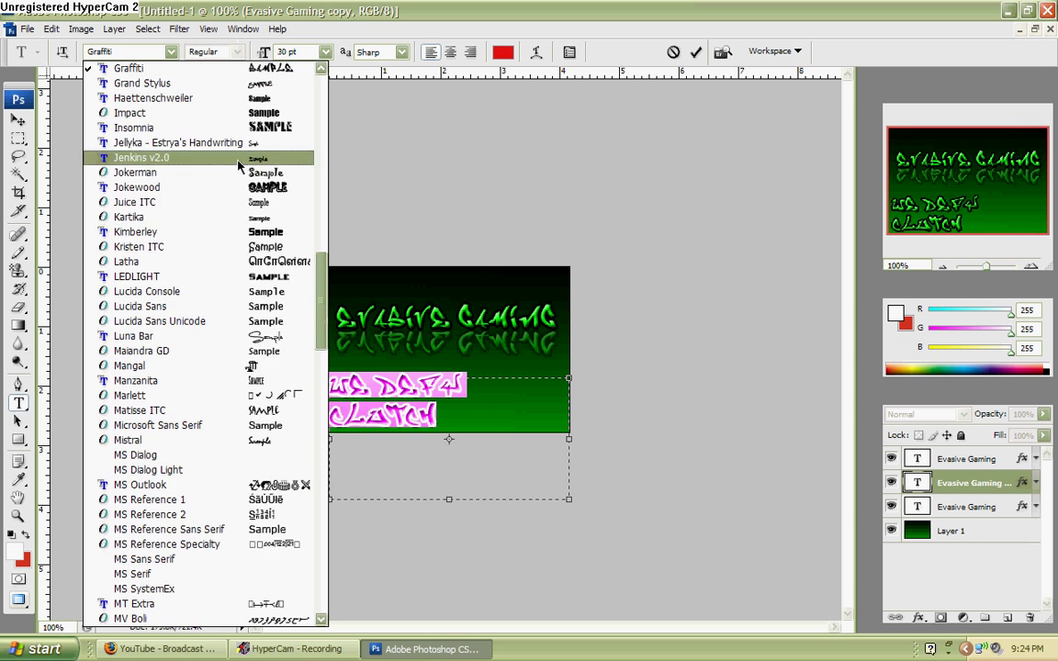
pyautogui.click(295, 337)
pyautogui.click(17, 119)
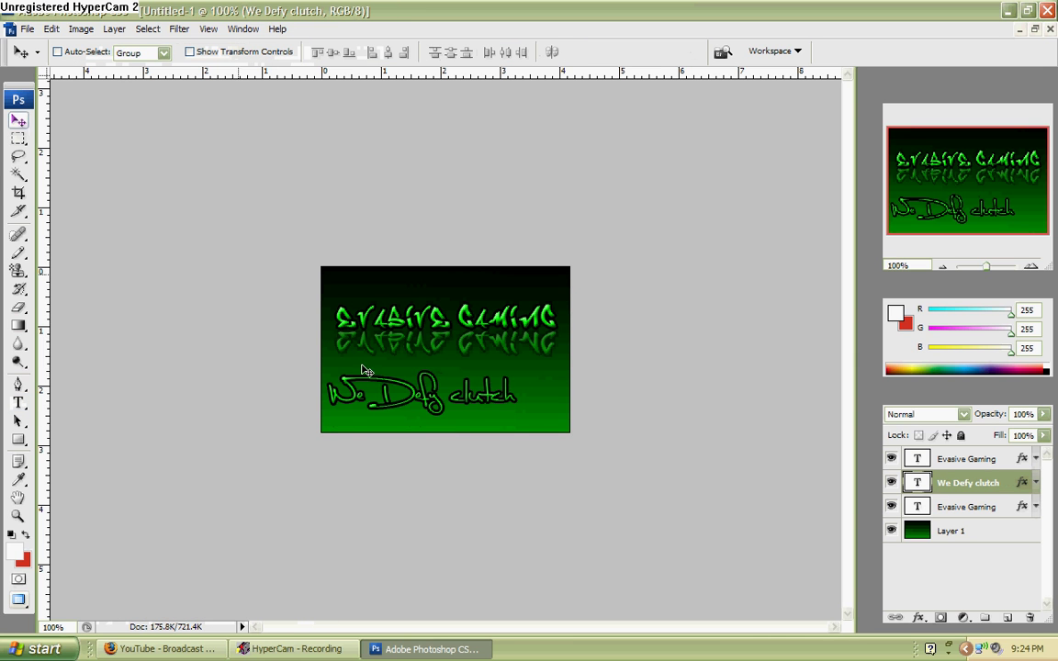
pyautogui.moveTo(379, 390); pyautogui.dragTo(410, 376)
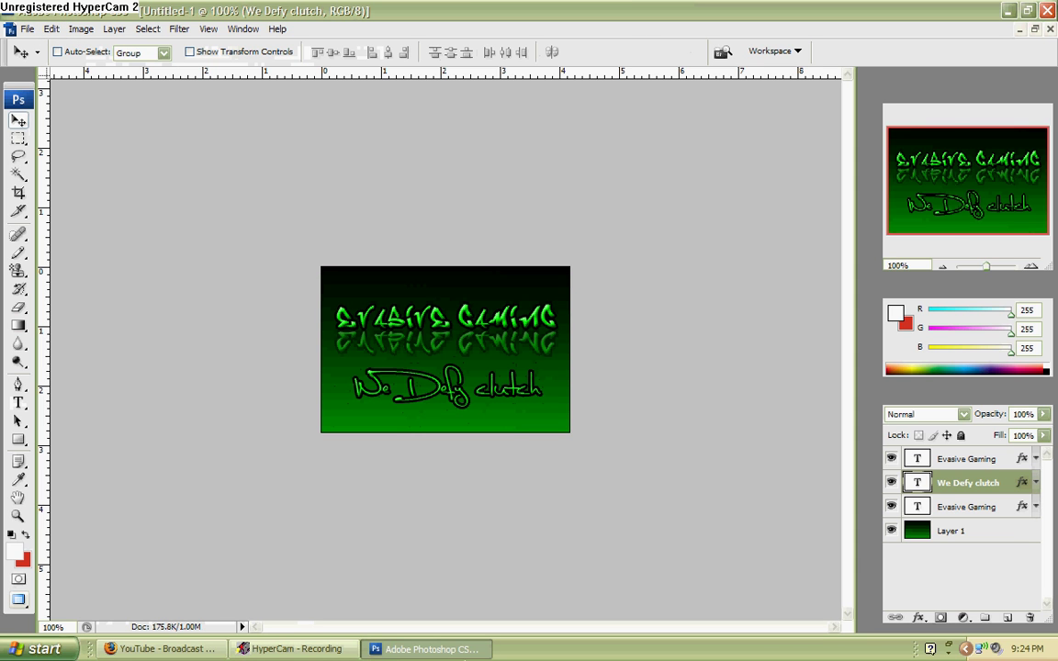
# - Duplicate the tagline layer, move the copy up, and retype it as 'Evasive GFX'
pyautogui.rightClick(950, 491)
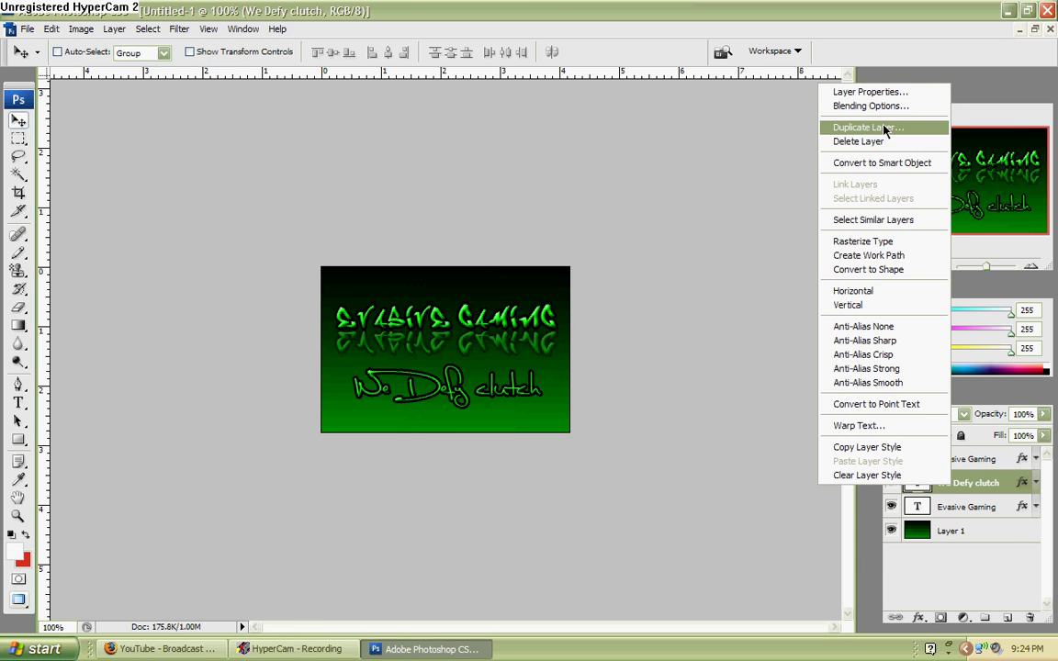
pyautogui.click(888, 128)
pyautogui.click(744, 197)
pyautogui.moveTo(427, 325); pyautogui.dragTo(544, 317)
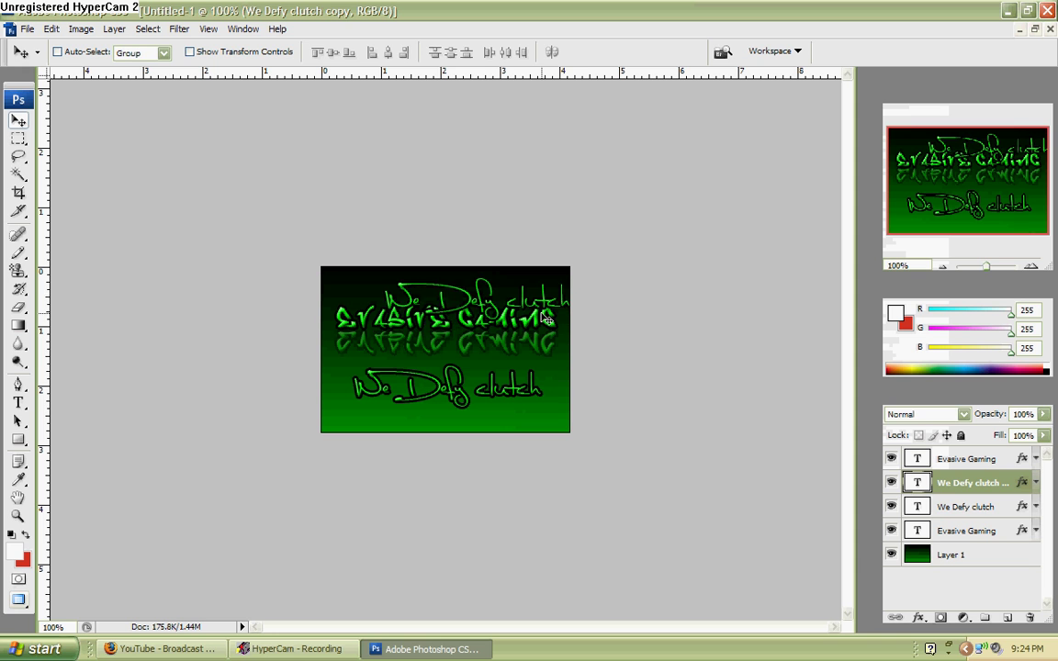
pyautogui.doubleClick(916, 482)
pyautogui.write('Ev')
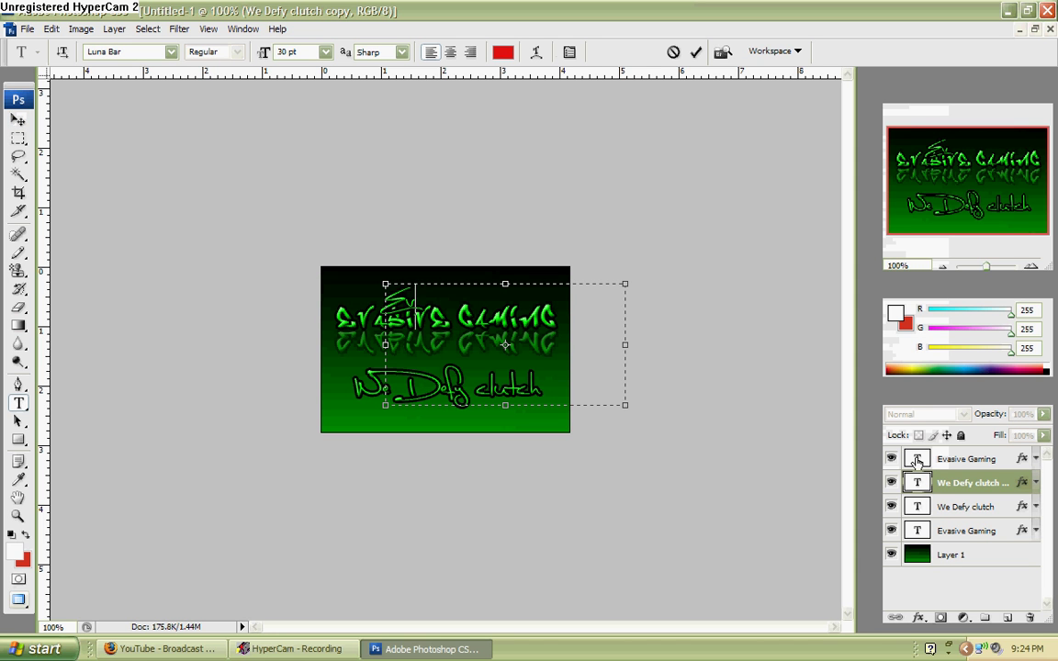
pyautogui.write('asive GF')
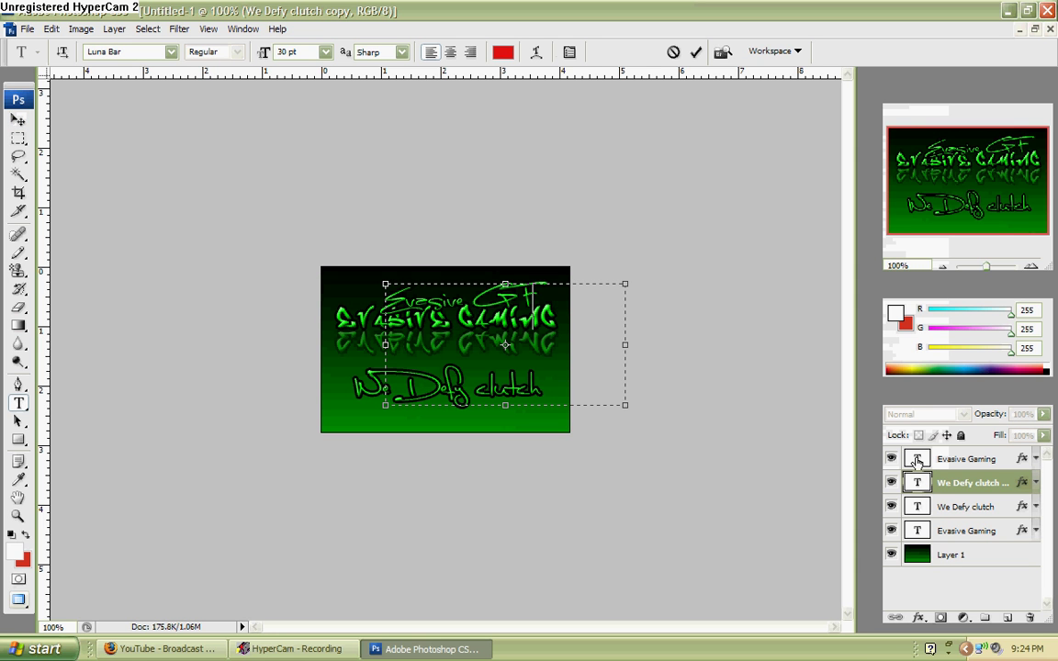
pyautogui.write('X')
# - Pick a smaller font size for Evasive GFX and drag it top-right
pyautogui.moveTo(555, 299); pyautogui.dragTo(267, 81)
pyautogui.click(325, 53)
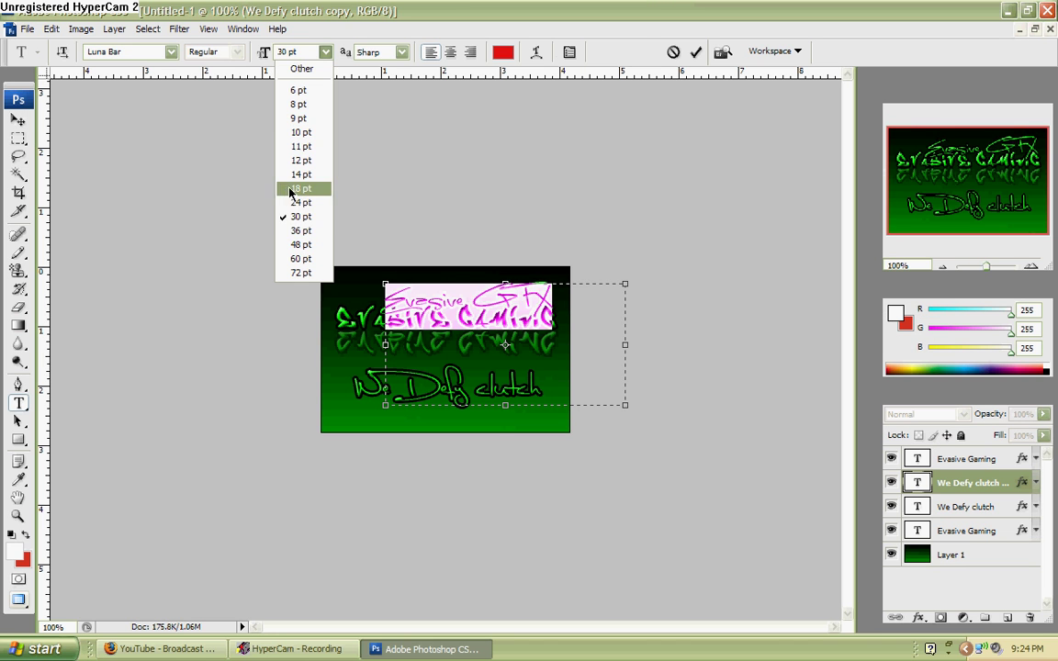
pyautogui.click(292, 185)
pyautogui.click(19, 120)
pyautogui.moveTo(491, 302); pyautogui.dragTo(565, 290)
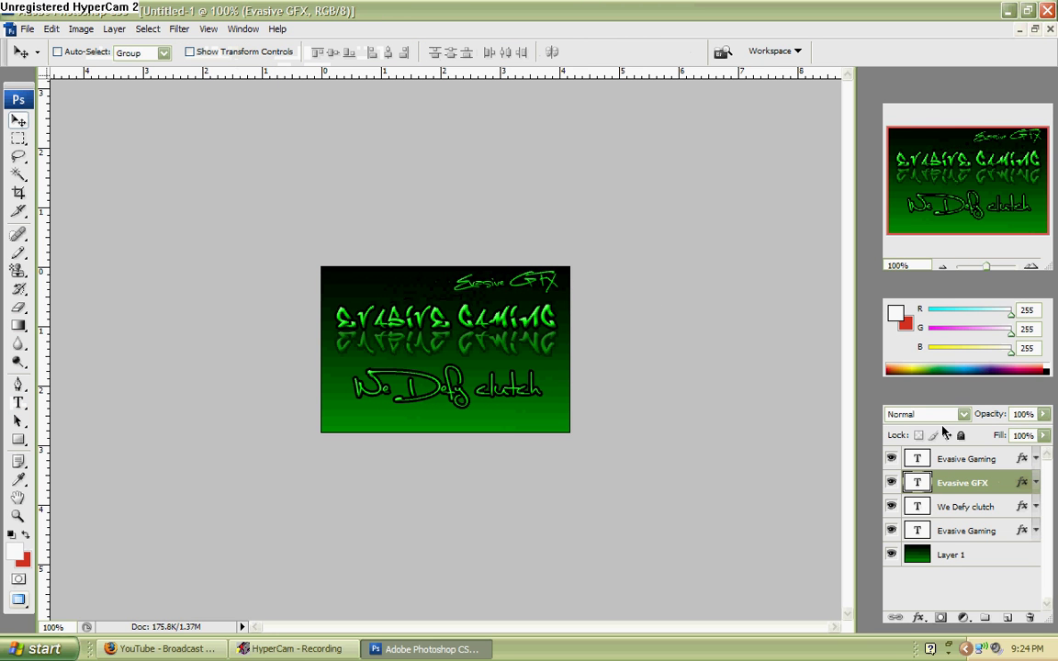
pyautogui.click(949, 458)
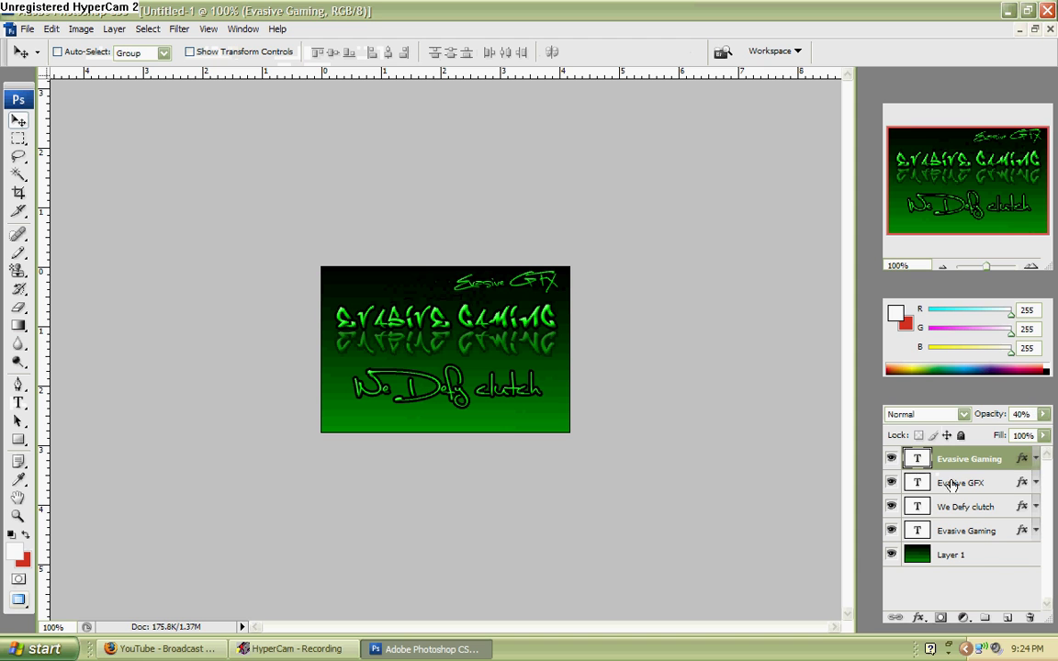
# - Add a new layer and place mp40!!!.png from the GB Pics folder
pyautogui.click(1007, 618)
pyautogui.click(28, 29)
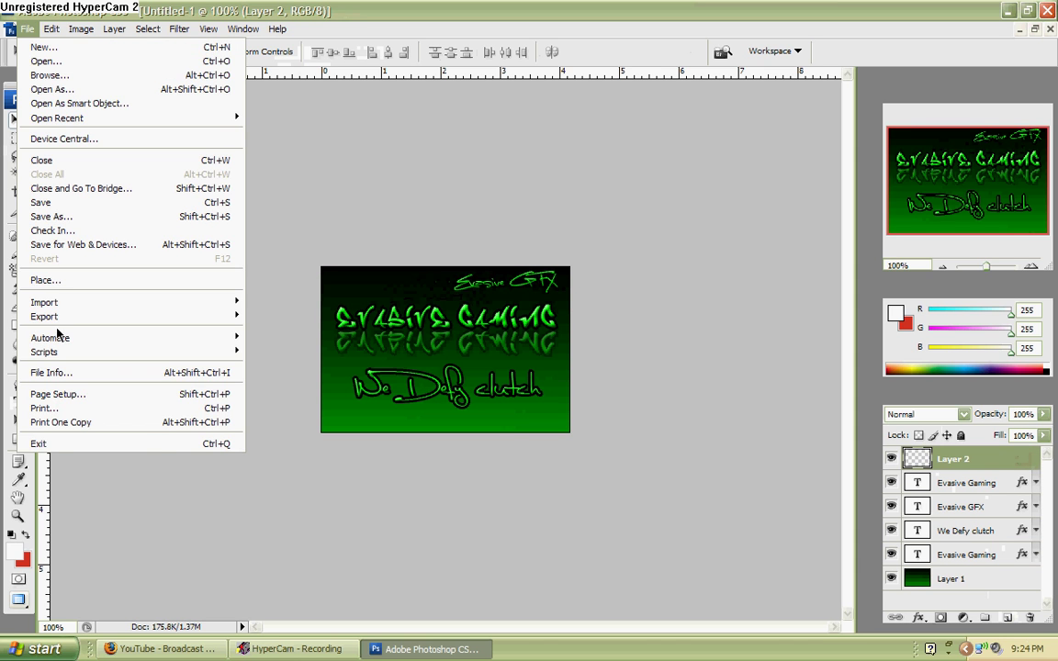
pyautogui.click(57, 280)
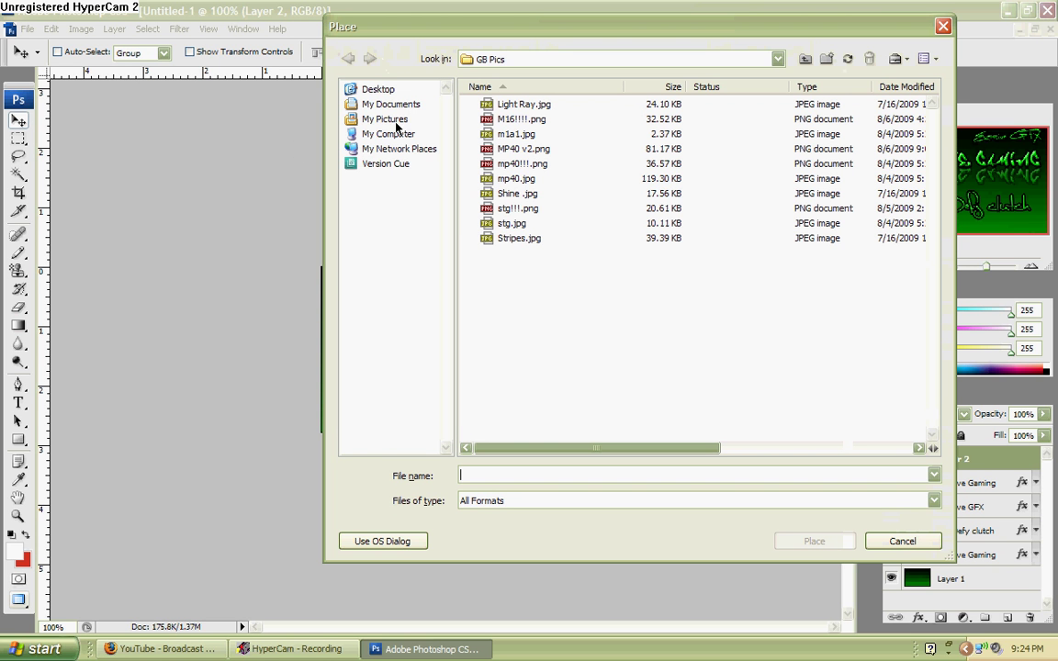
pyautogui.click(390, 120)
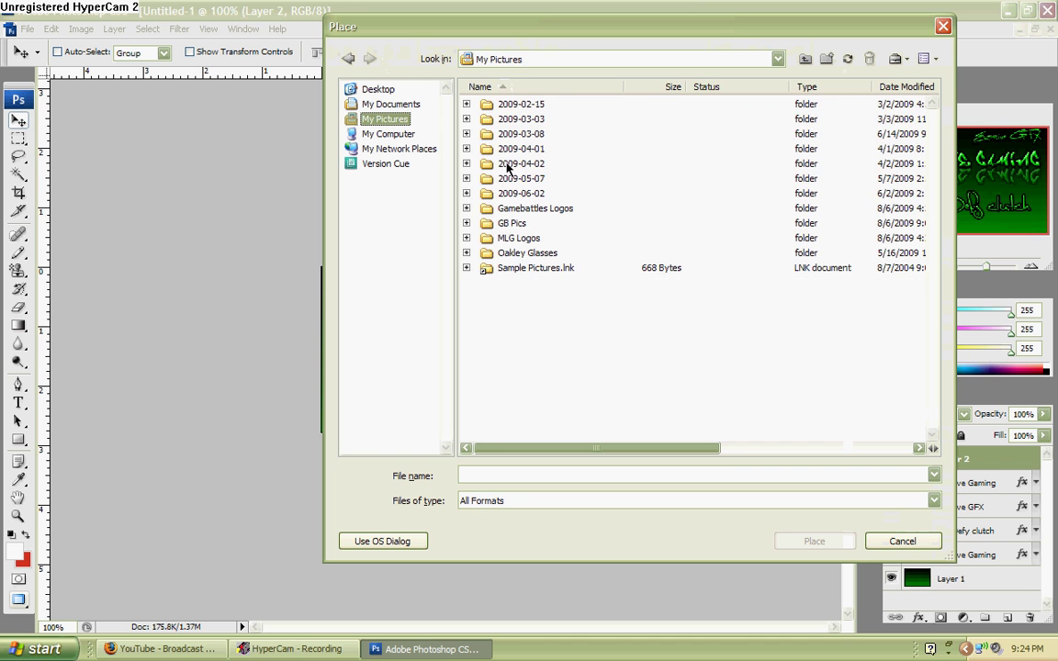
pyautogui.doubleClick(511, 223)
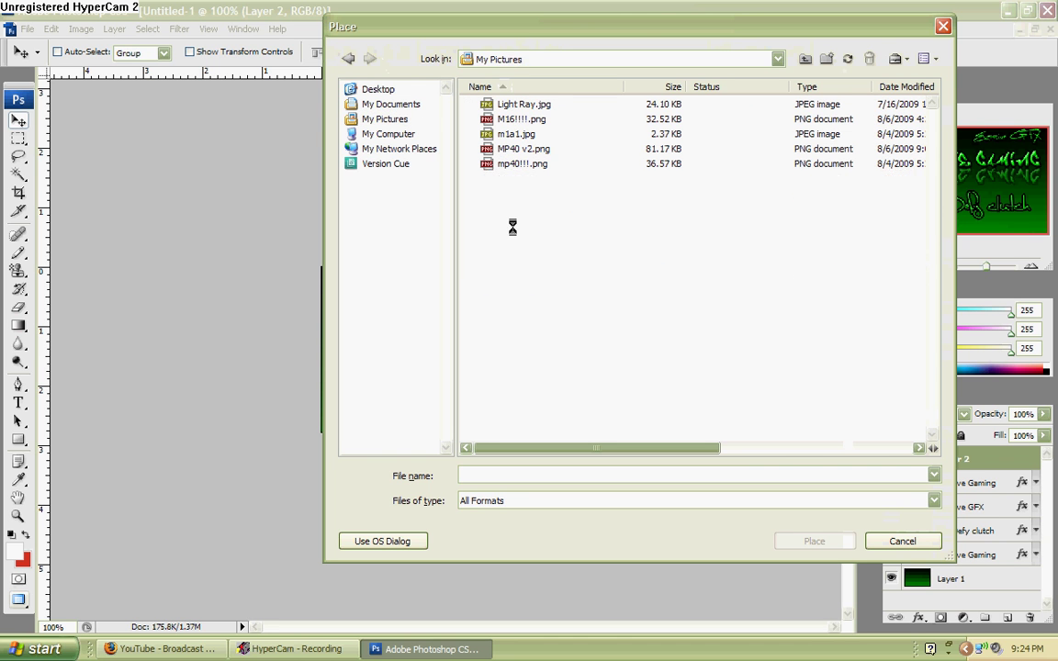
pyautogui.click(521, 149)
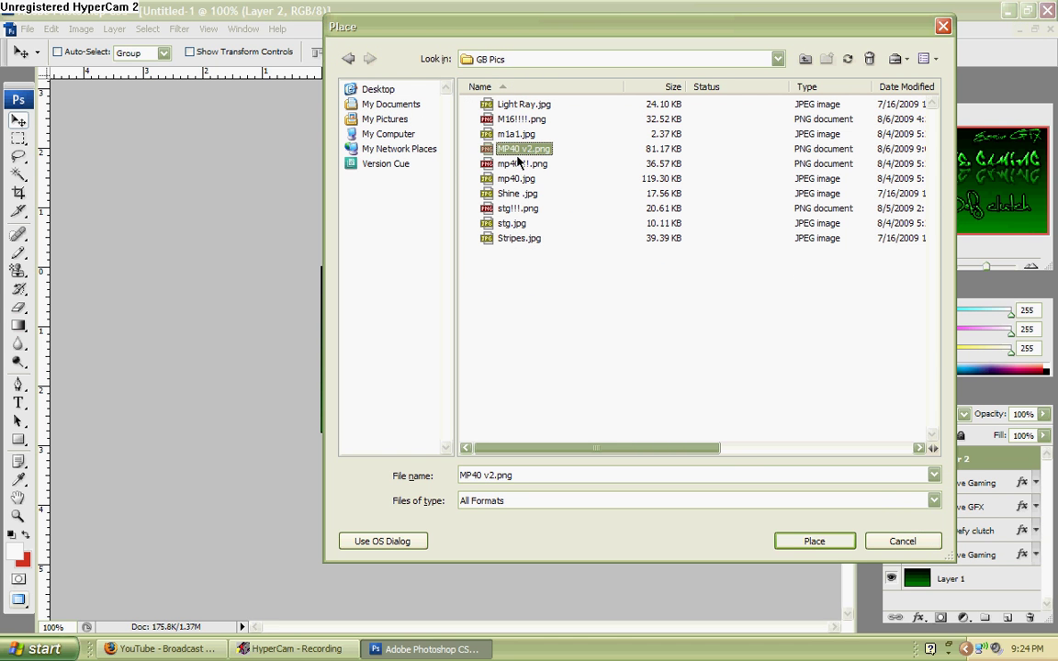
pyautogui.click(796, 546)
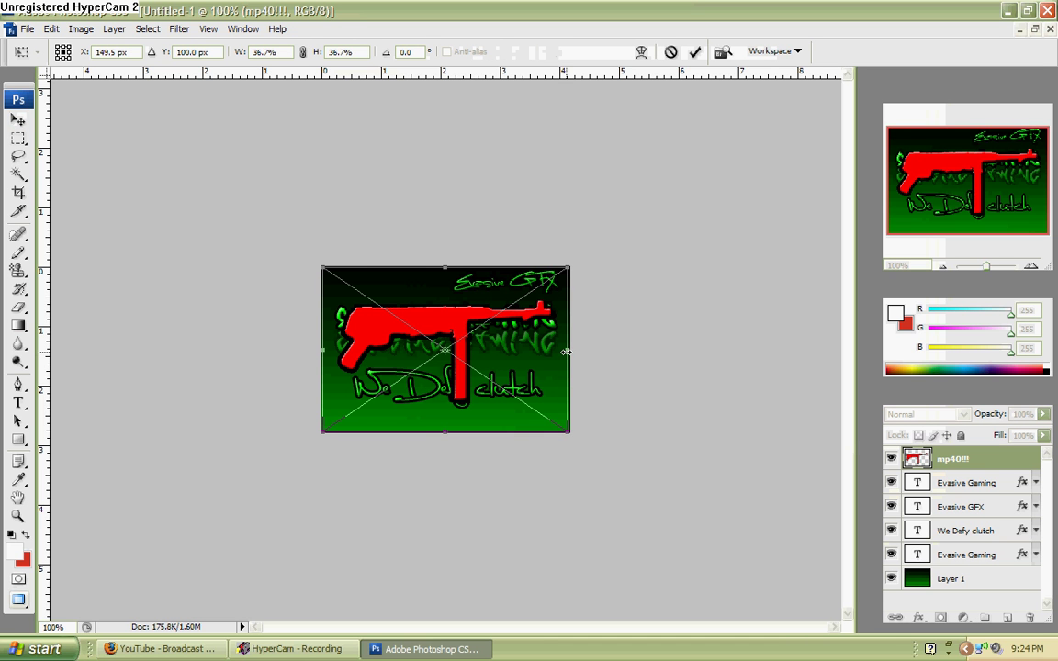
# - Scale the placed gun down slightly and commit the placement
pyautogui.moveTo(565, 352); pyautogui.dragTo(564, 352)
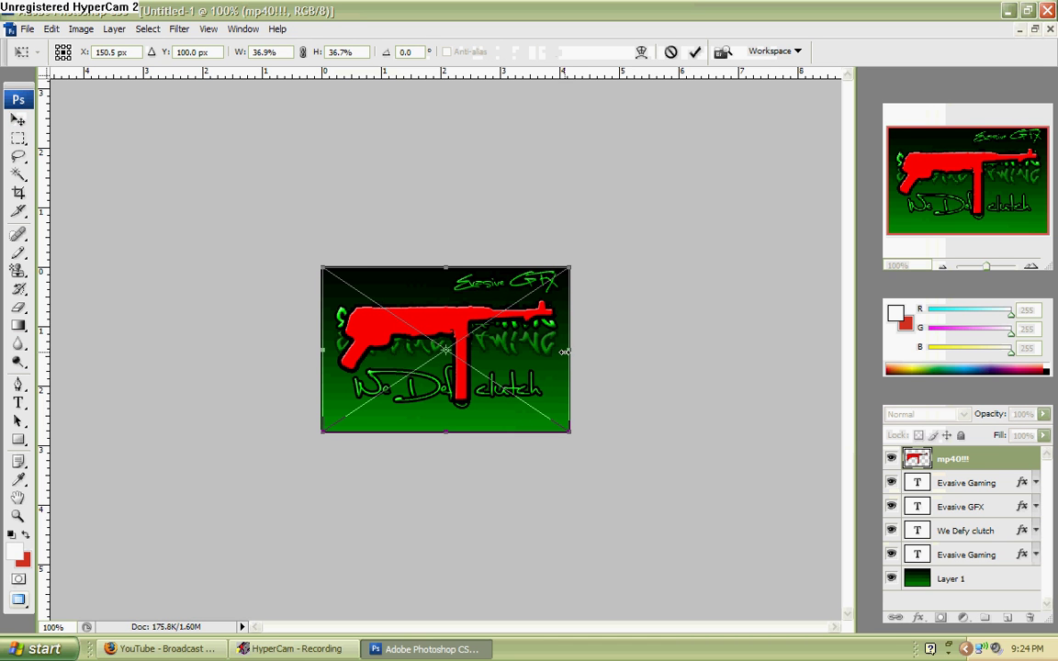
pyautogui.moveTo(567, 430); pyautogui.dragTo(557, 415)
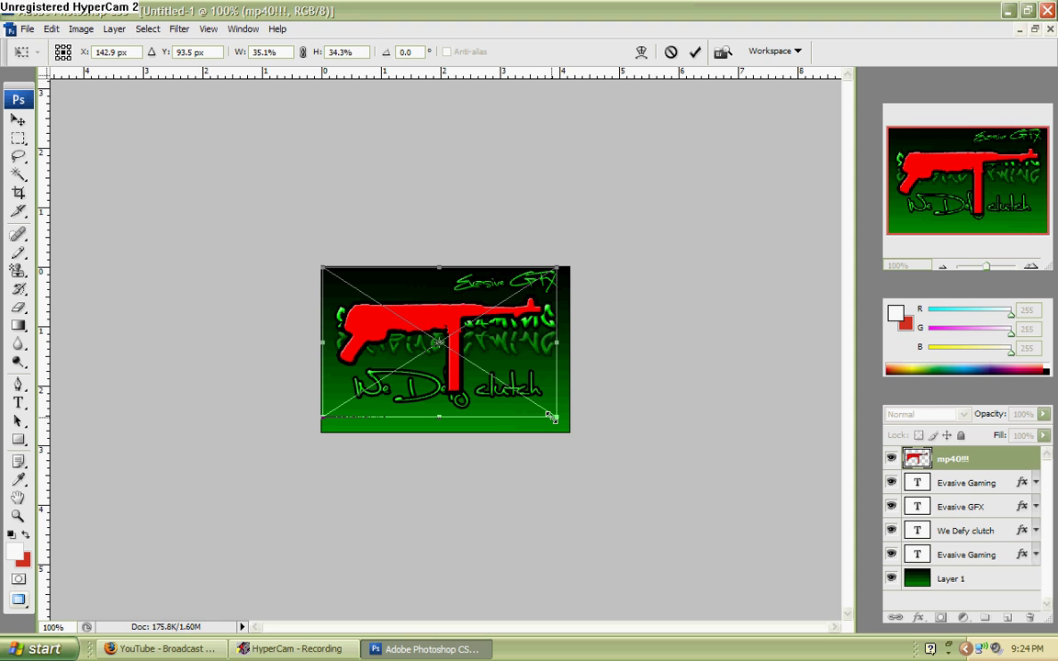
pyautogui.click(19, 121)
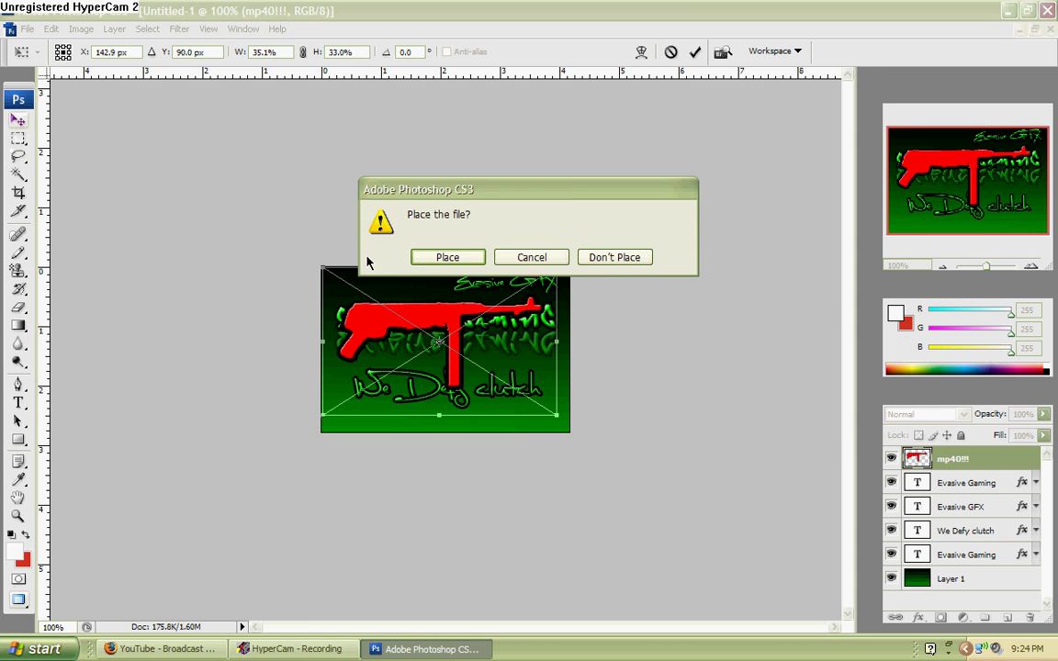
pyautogui.click(404, 232)
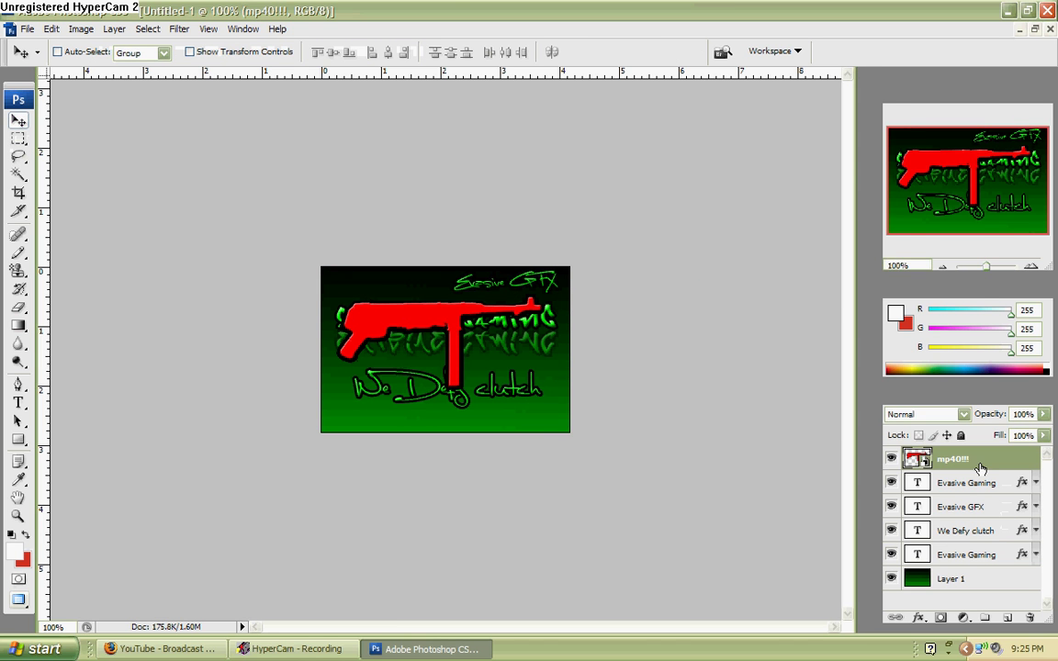
# - Give the gun layer Bevel and Emboss, Color Overlay and a black Stroke
pyautogui.rightClick(883, 459)
pyautogui.click(918, 112)
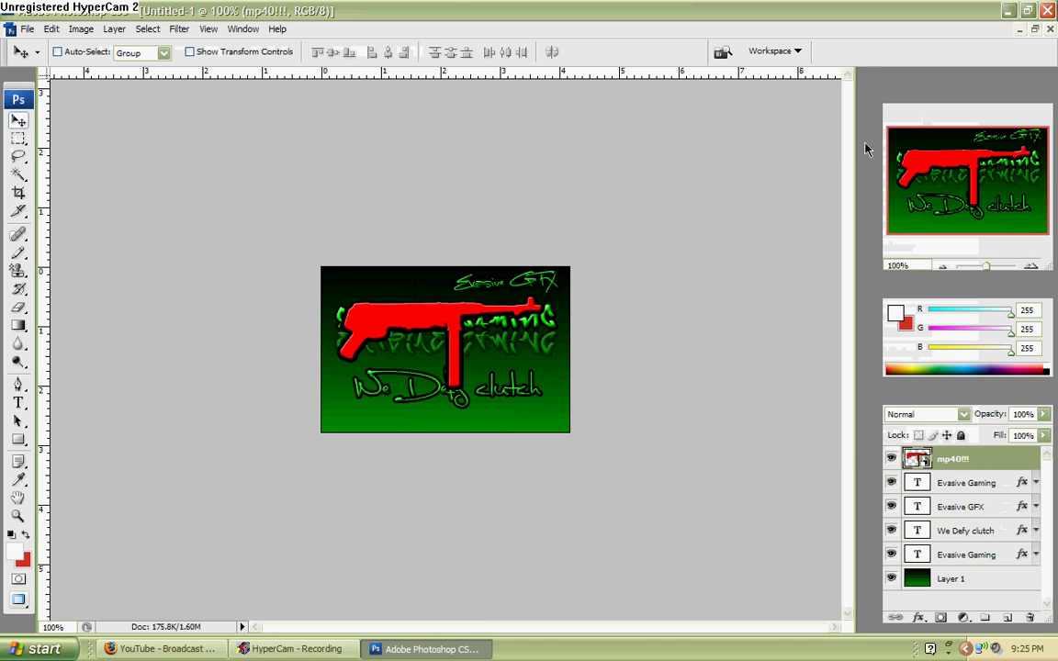
pyautogui.click(581, 459)
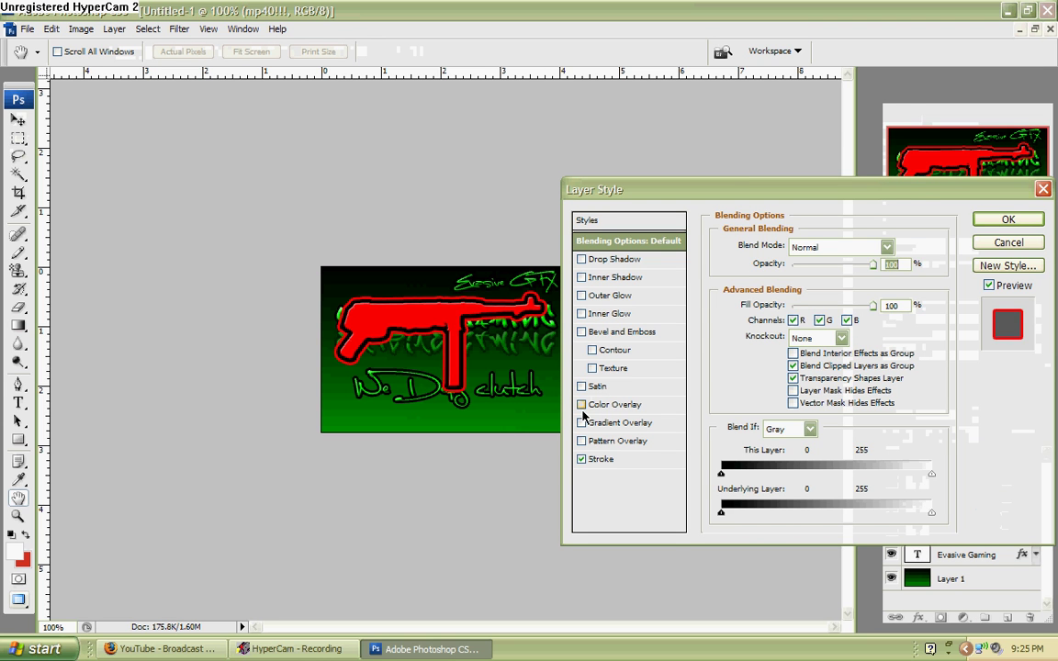
pyautogui.click(581, 404)
pyautogui.click(581, 331)
pyautogui.click(615, 464)
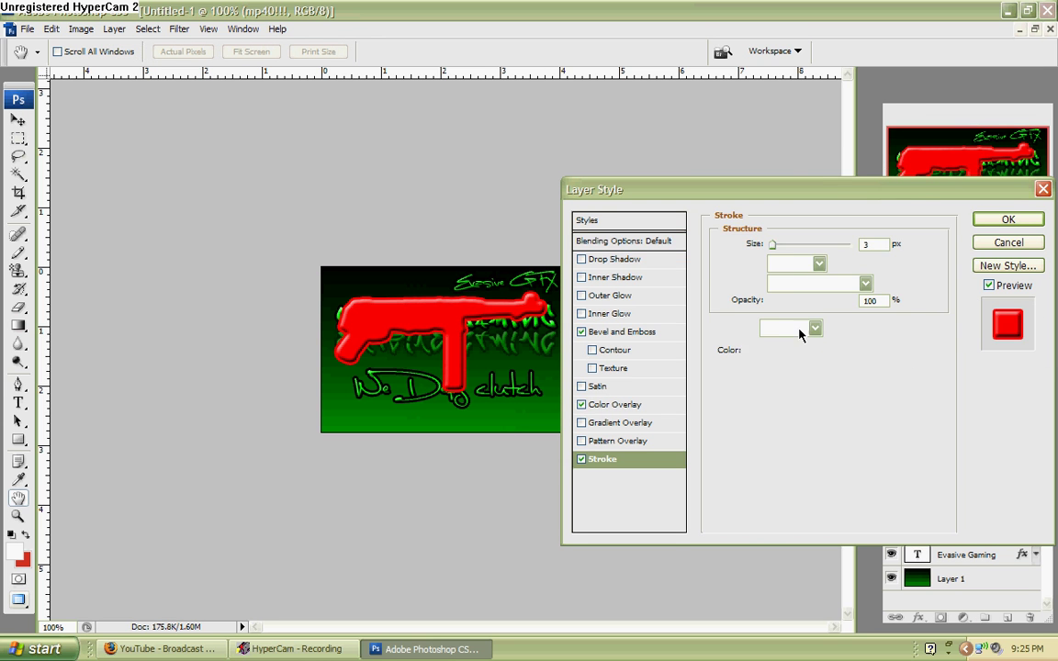
pyautogui.click(767, 285)
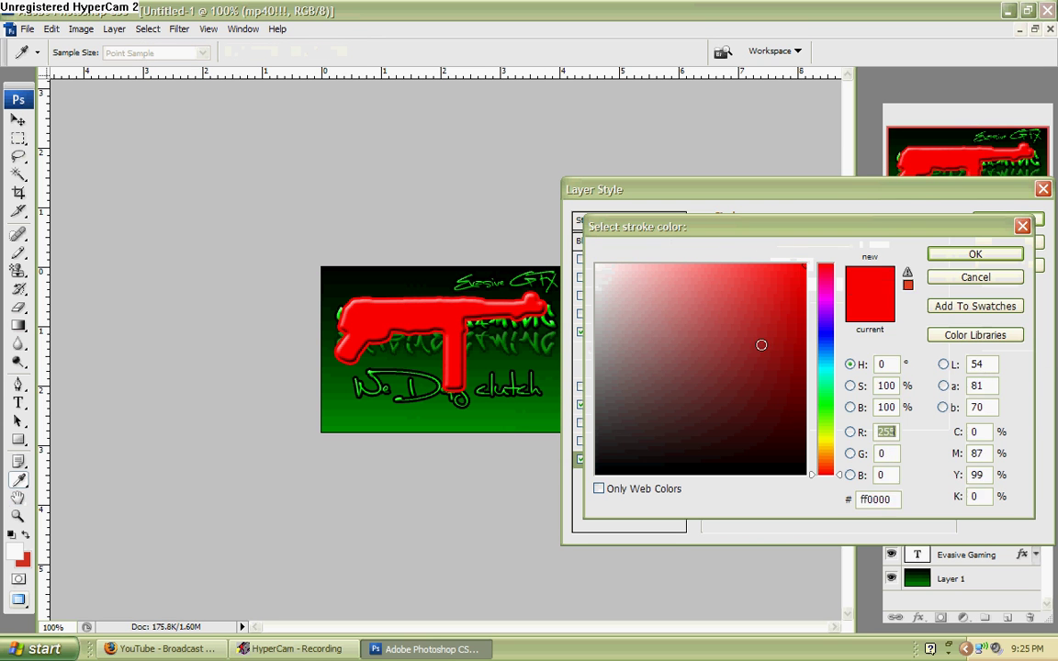
pyautogui.click(975, 255)
# - Set the gun's colour overlay to bright lime green (#2aff00) and apply the effects
pyautogui.click(596, 410)
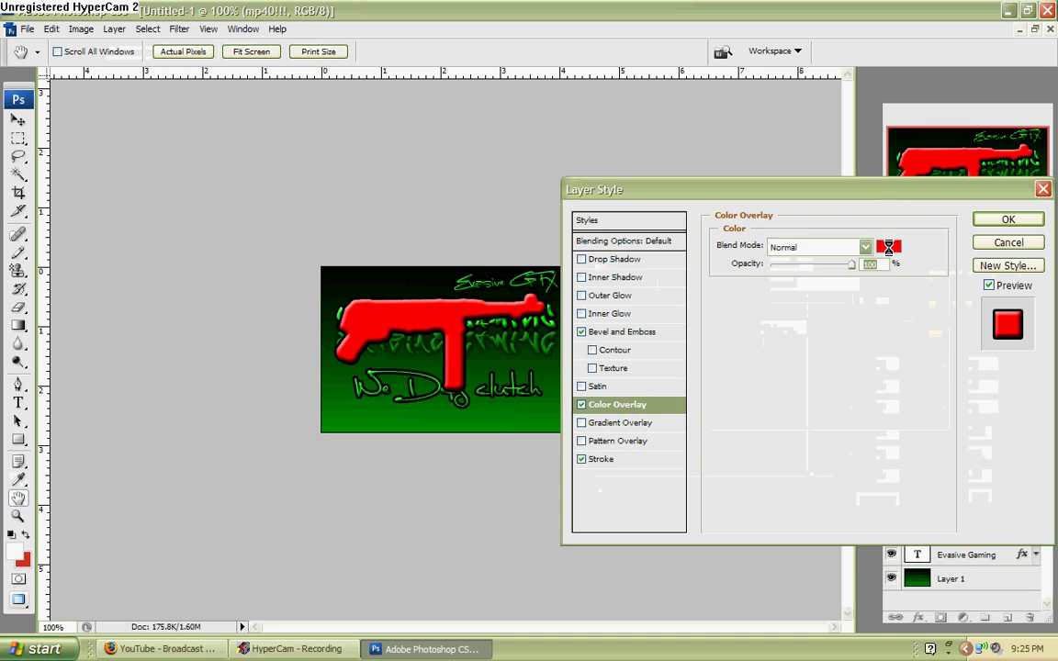
pyautogui.click(887, 240)
pyautogui.click(747, 376)
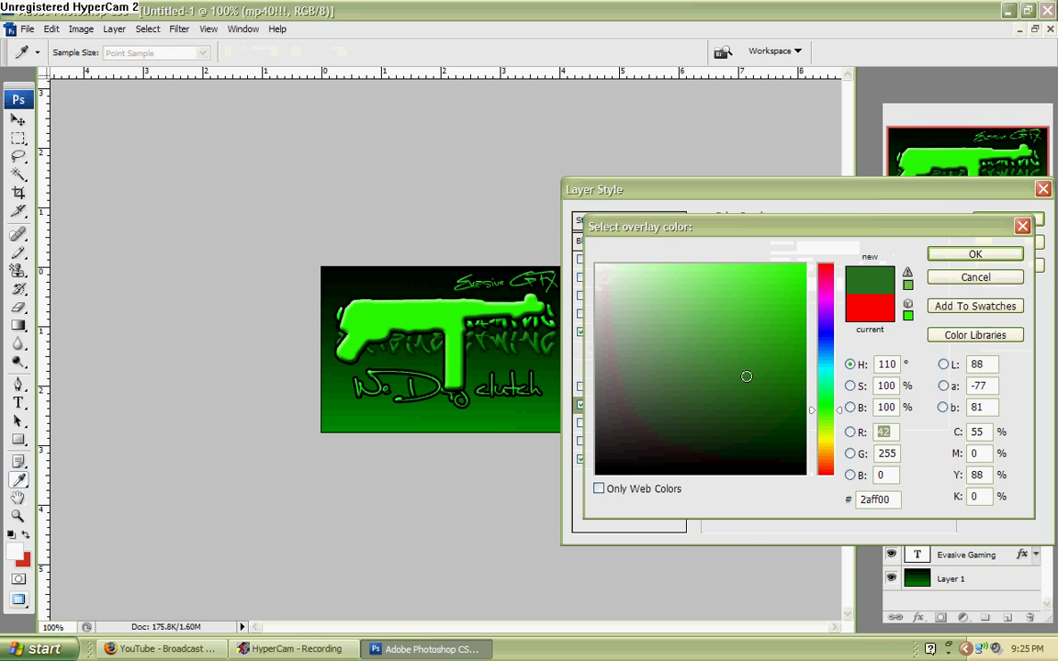
pyautogui.click(961, 259)
pyautogui.click(998, 220)
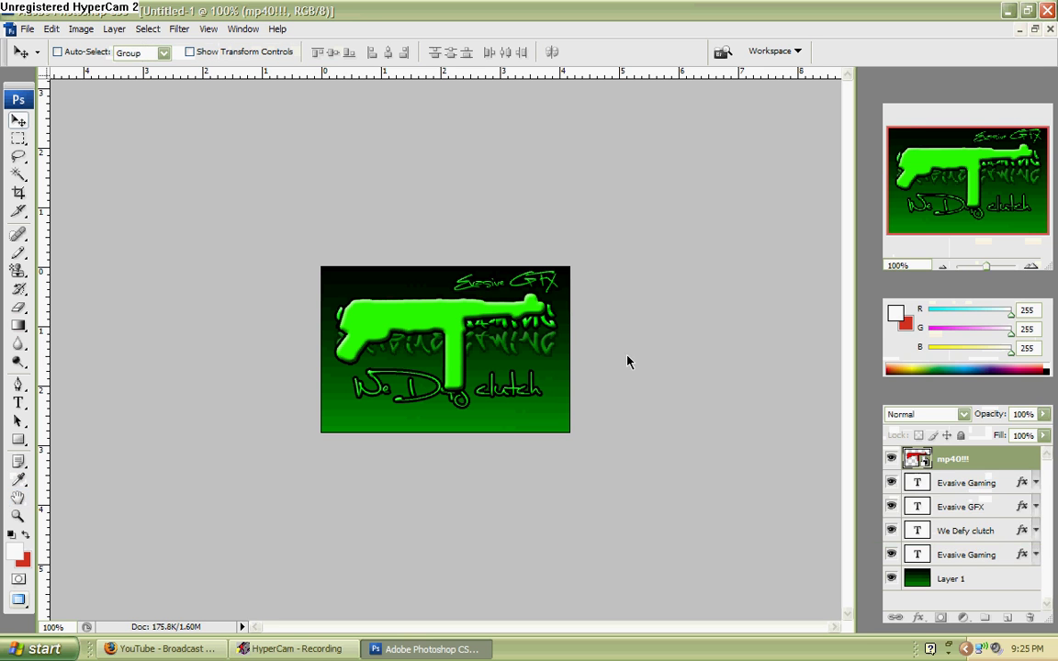
# - Move the mp40 layer just above Layer 1 and nudge the gun lower under the title
pyautogui.click(1035, 458)
pyautogui.moveTo(927, 461); pyautogui.dragTo(950, 567)
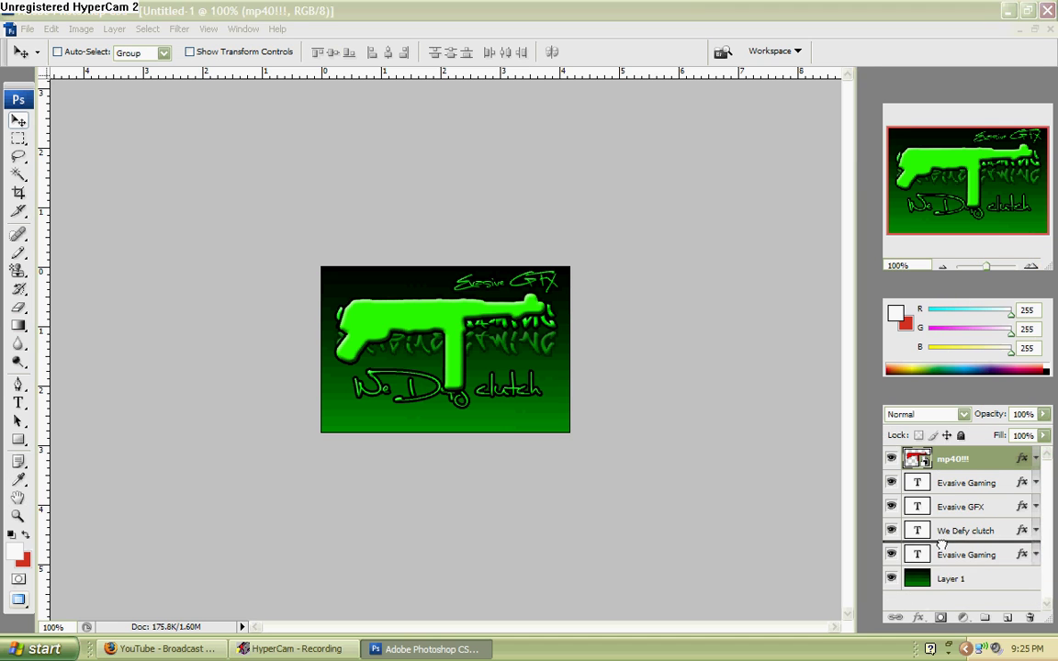
pyautogui.moveTo(445, 307)
pyautogui.mouseDown()
pyautogui.moveTo(328, 367)
pyautogui.moveTo(441, 319)
pyautogui.mouseUp()
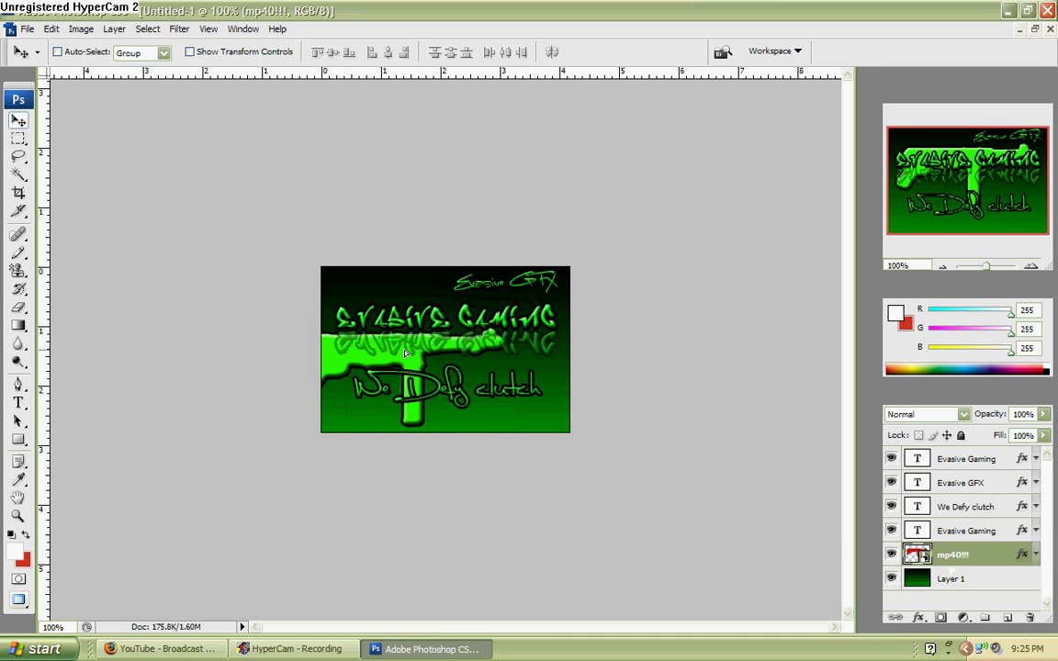